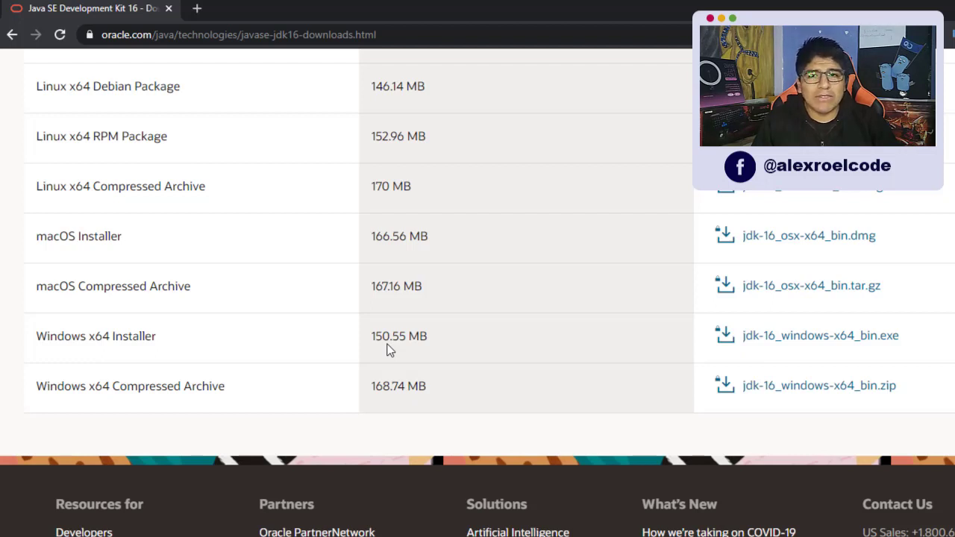
Step: Download the Windows x64 installer jdk-16_windows-x64_bin.exe, accepting the Oracle Technology Network License Agreement for Oracle Java SE
scroll(541, 307, up, 3)
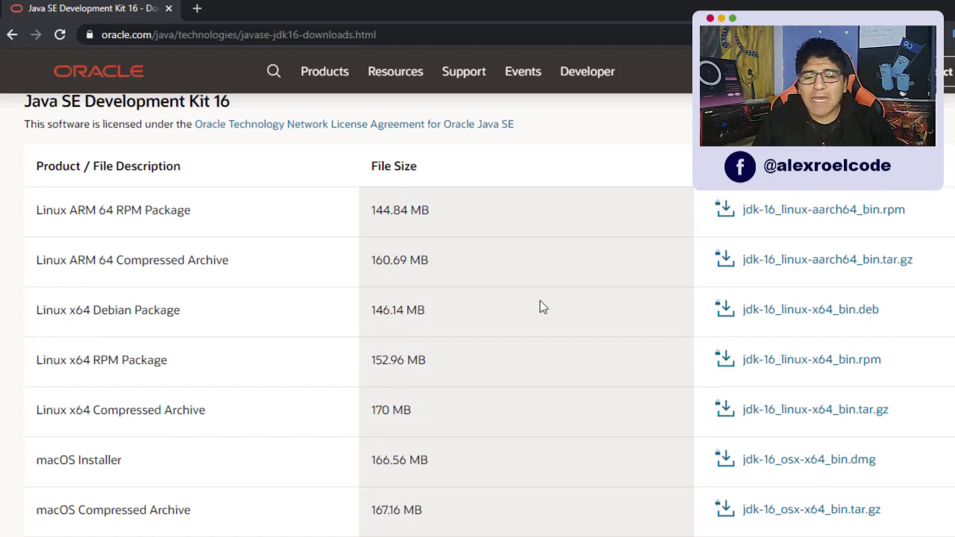
scroll(542, 307, down, 1)
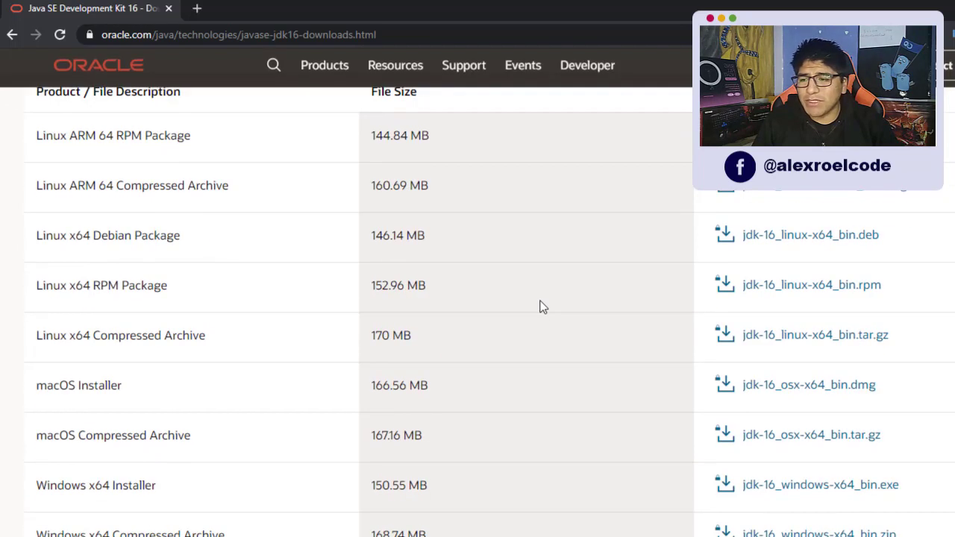
scroll(663, 226, down, 2)
scroll(664, 226, down, 1)
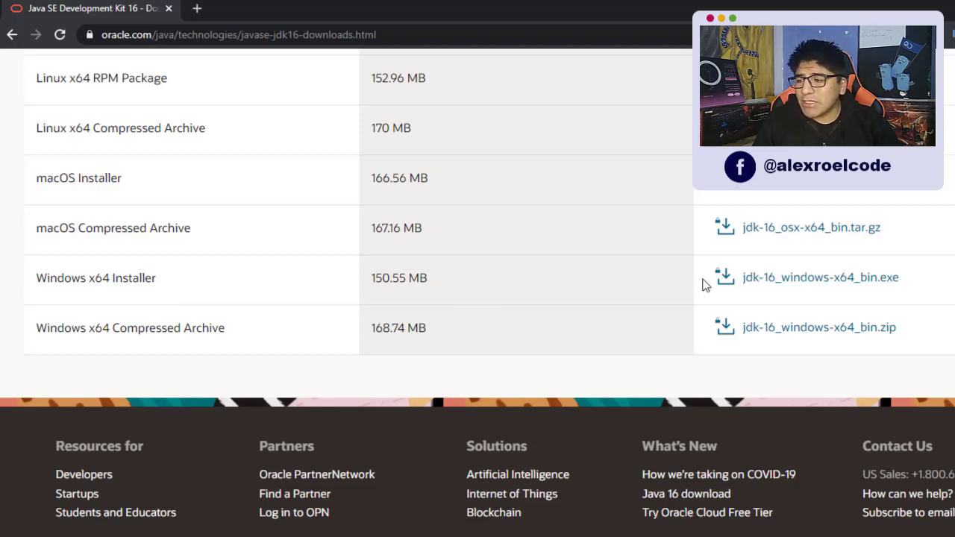
scroll(746, 294, up, 1)
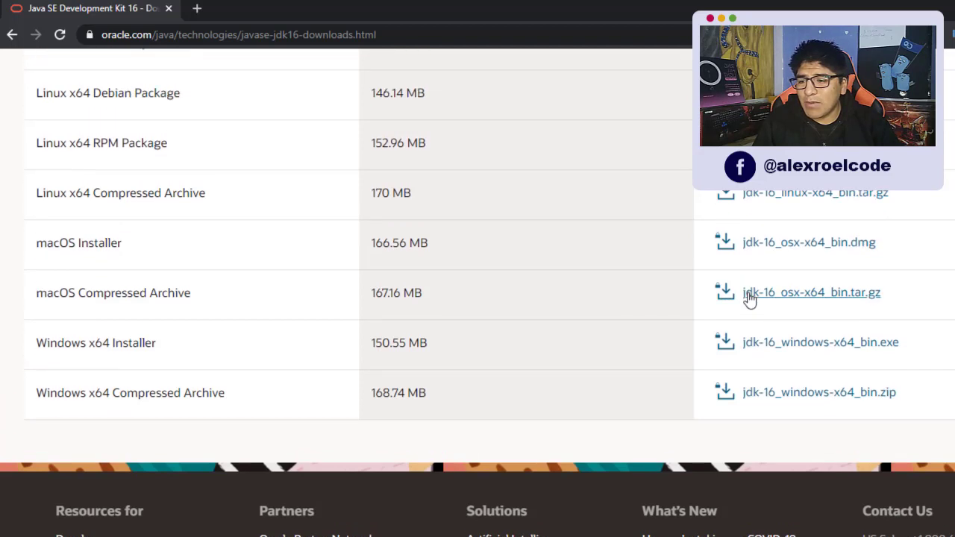
click(800, 363)
drag(460, 266, 440, 261)
click(441, 262)
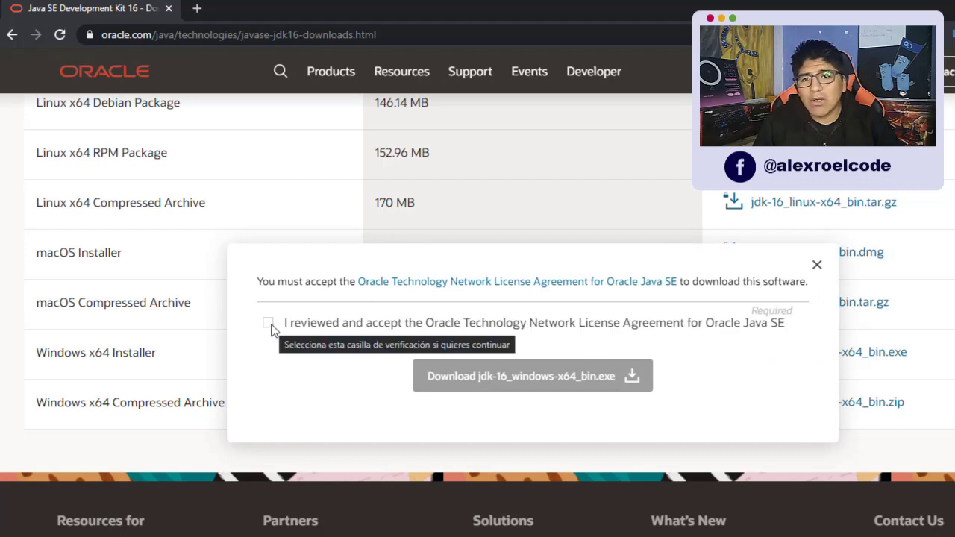
click(269, 324)
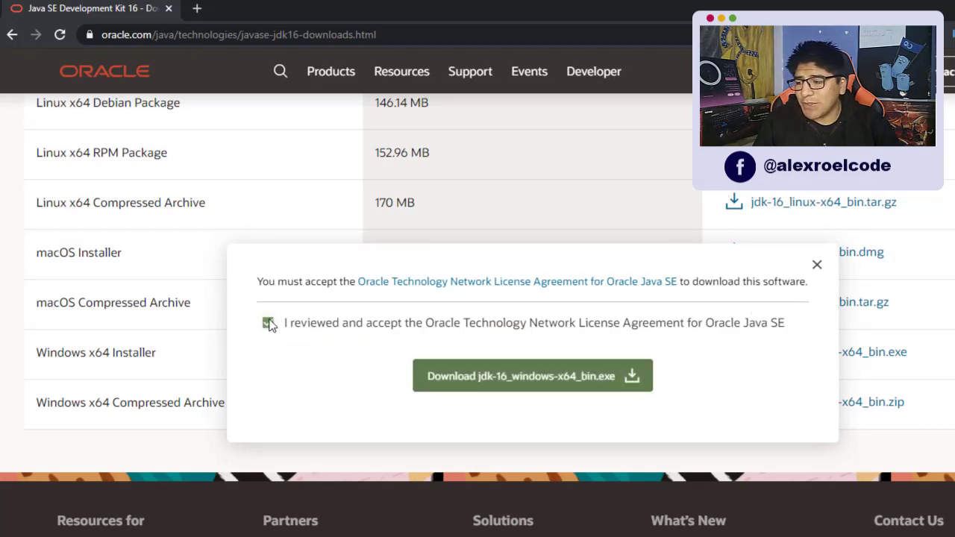
click(500, 386)
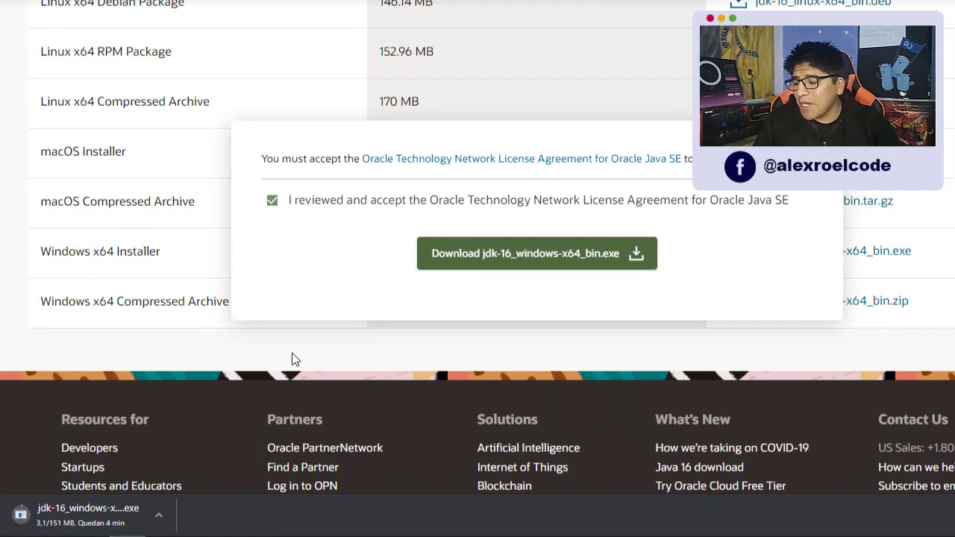
Step: Show the downloaded jdk-16_windows-x64_bin installer in its folder and run it as administrator
right_click(76, 520)
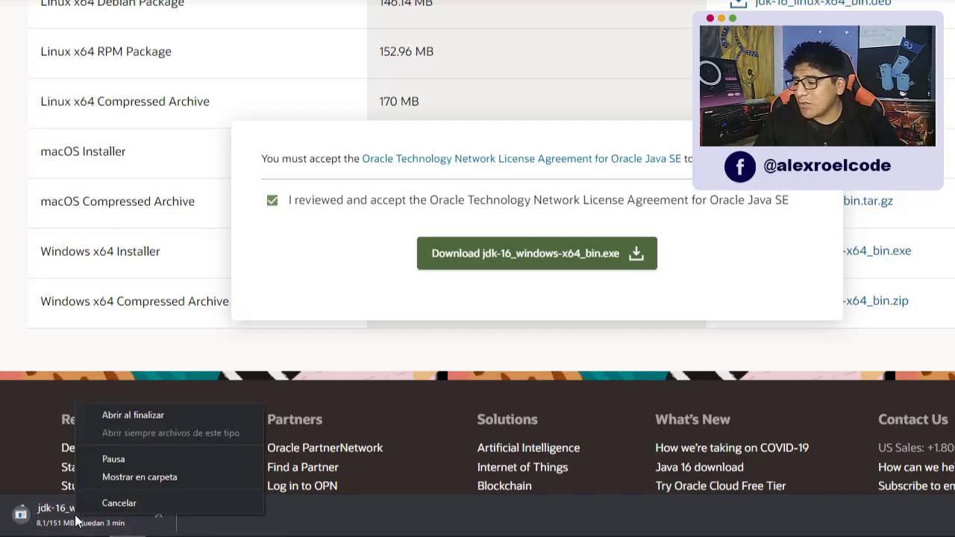
click(118, 477)
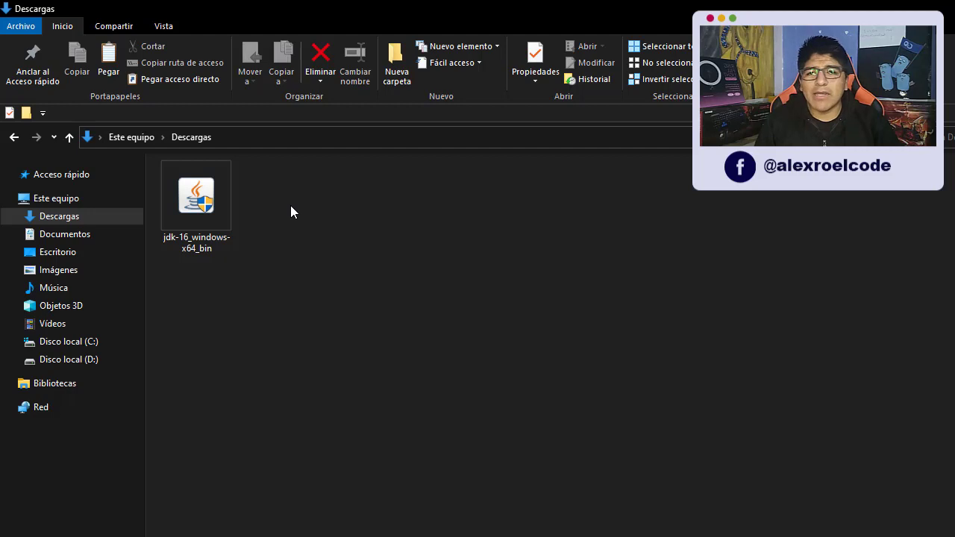
right_click(187, 183)
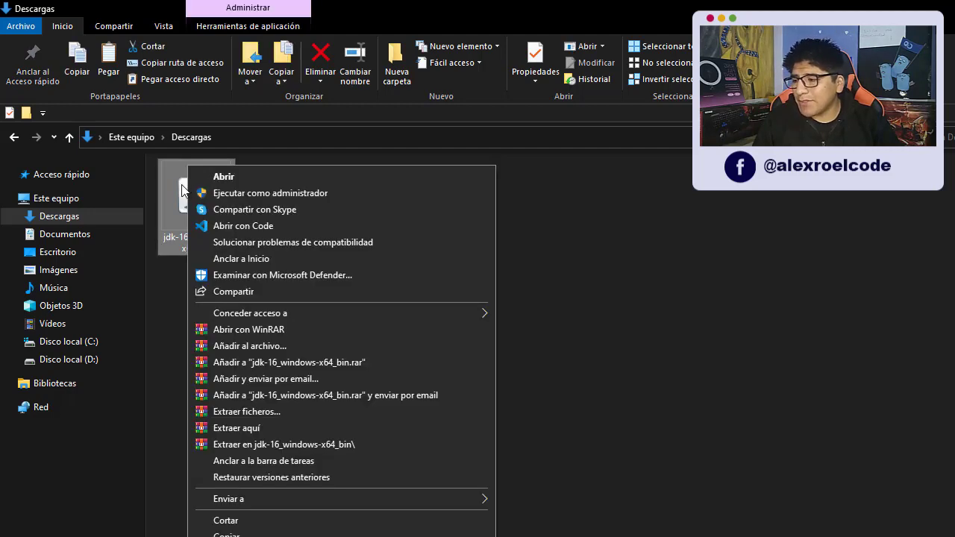
click(266, 196)
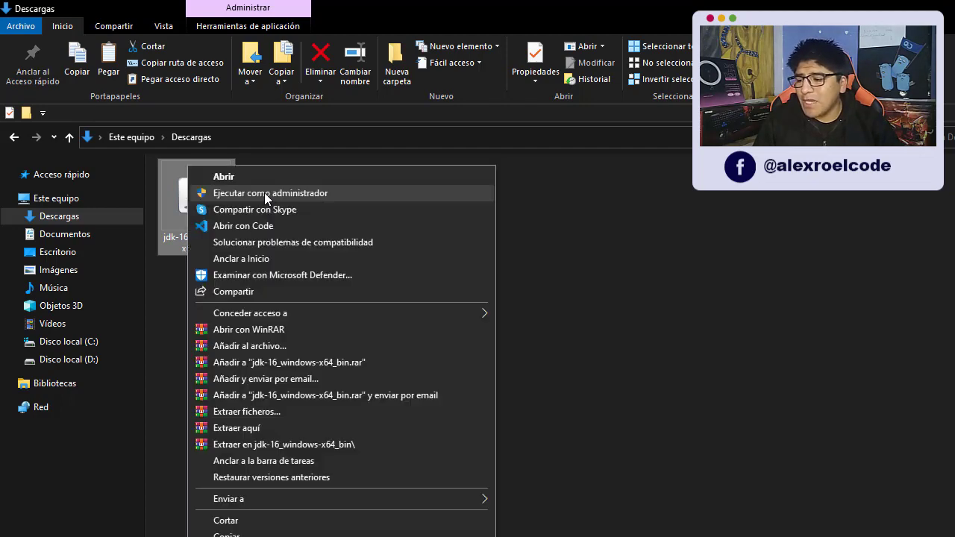
click(264, 193)
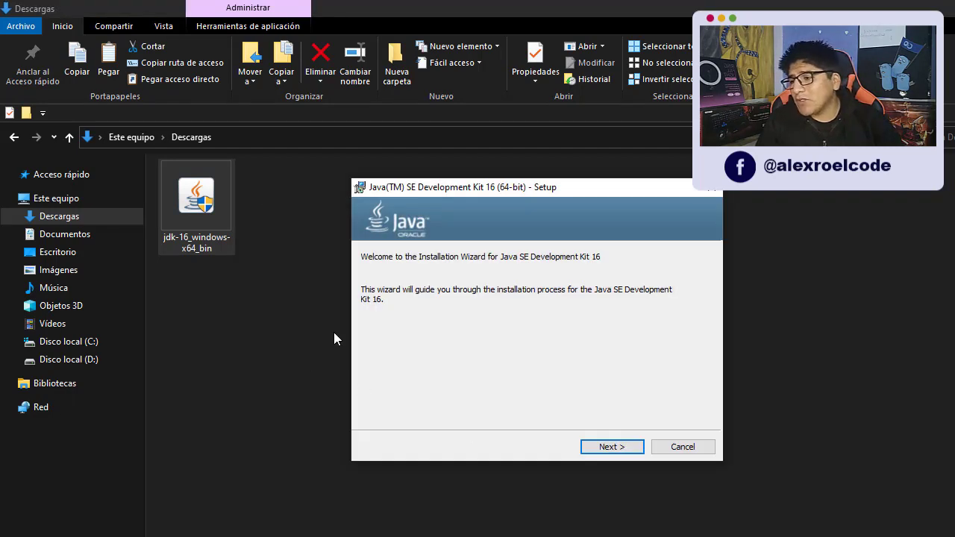
Step: Install Java SE Development Kit 16 into the default folder C:\Program Files\Java\jdk-16\ and close the installation wizard
drag(483, 187, 422, 181)
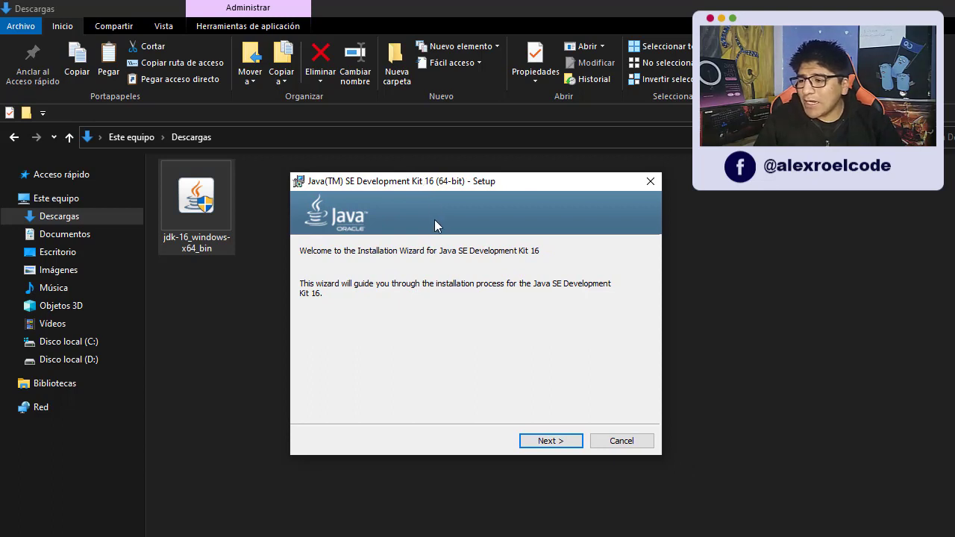
click(551, 441)
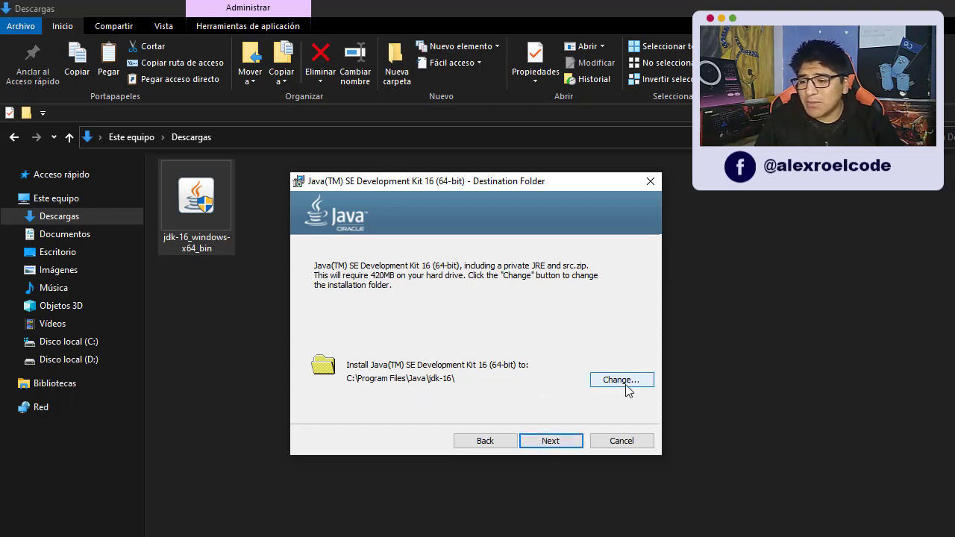
click(548, 441)
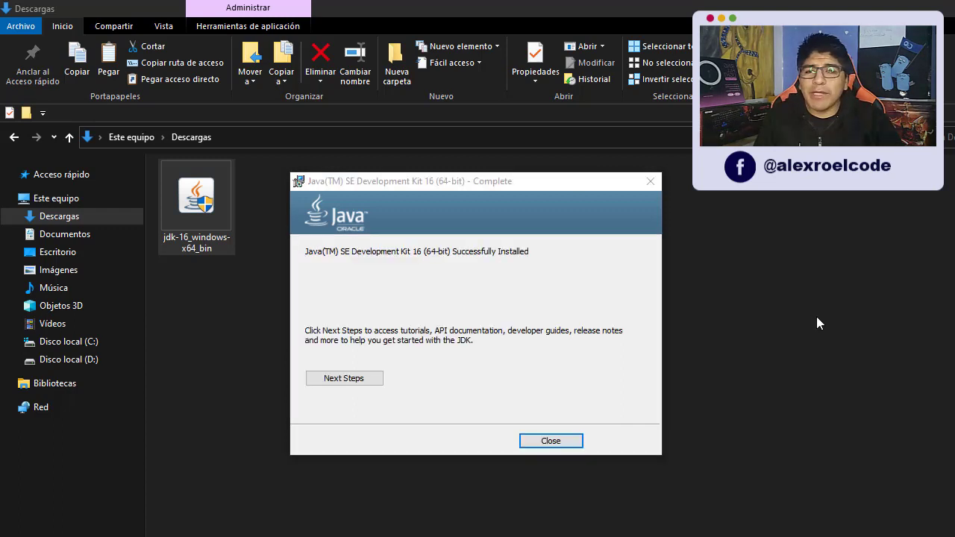
click(549, 442)
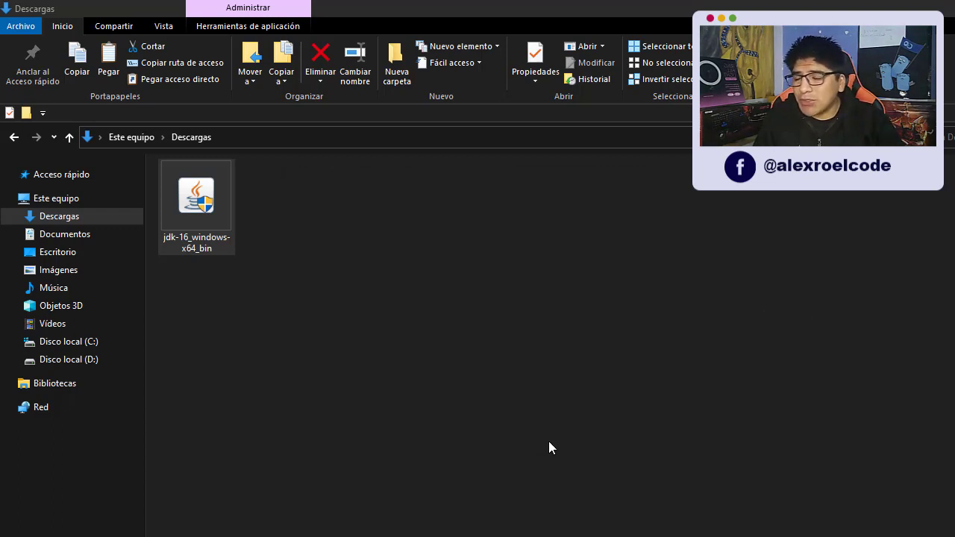
Step: Open the JDK installation folder C:\Program Files\Java\jdk-16 in the file explorer
click(73, 342)
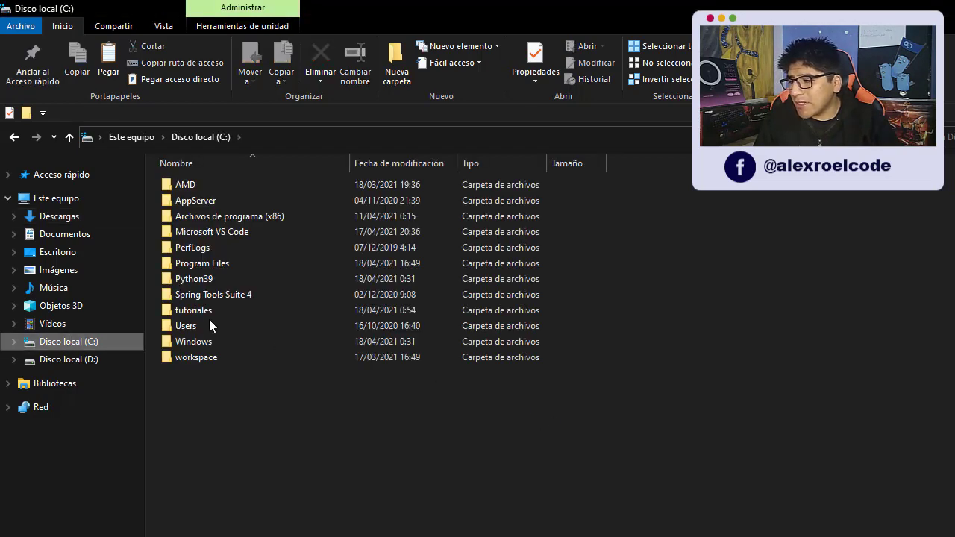
click(197, 265)
double_click(197, 263)
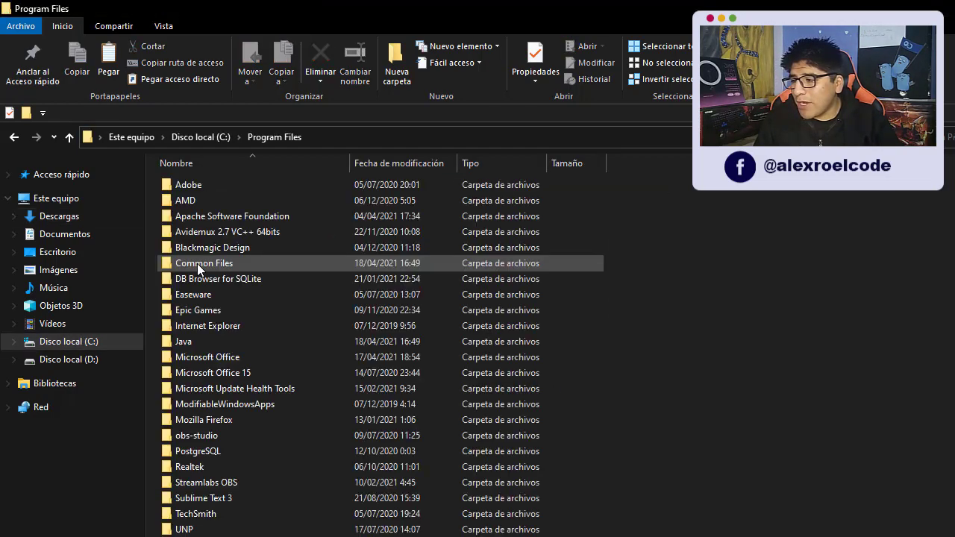
double_click(185, 341)
double_click(184, 185)
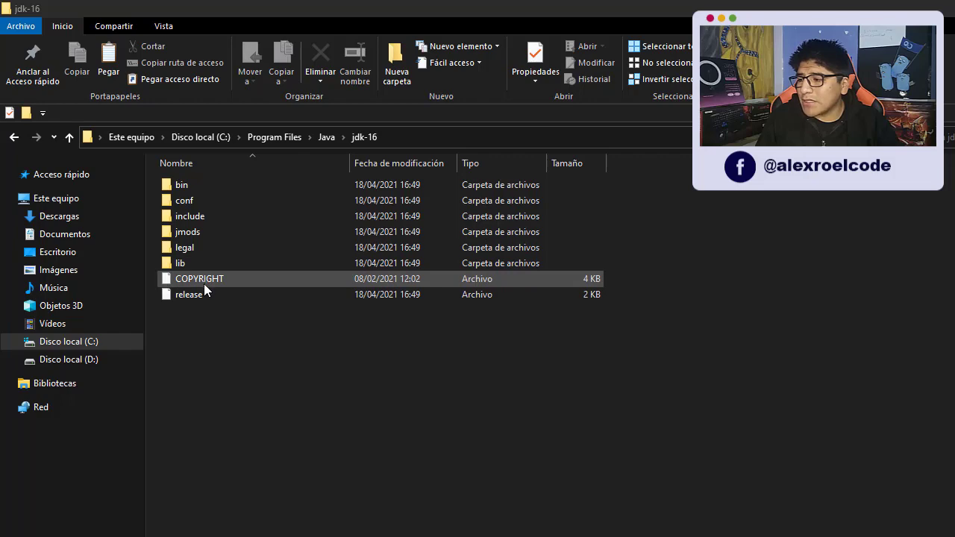
Step: Examine the contents of the bin folder inside jdk-16 and return to the jdk-16 folder
double_click(178, 185)
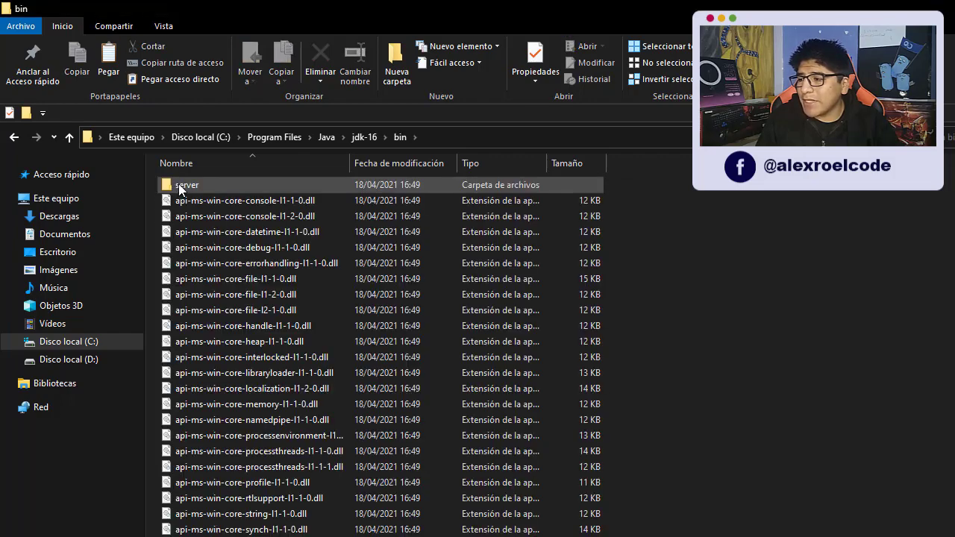
scroll(305, 348, down, 12)
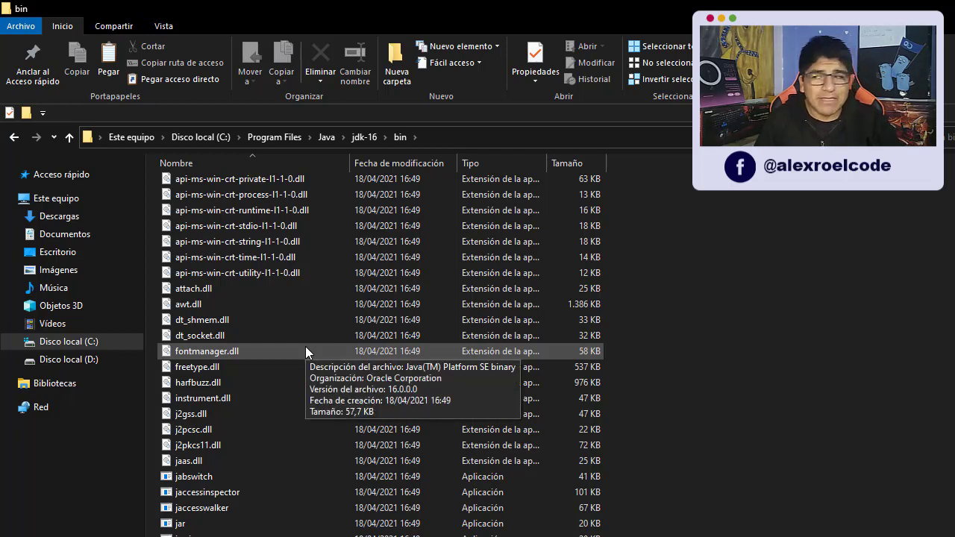
scroll(302, 386, up, 12)
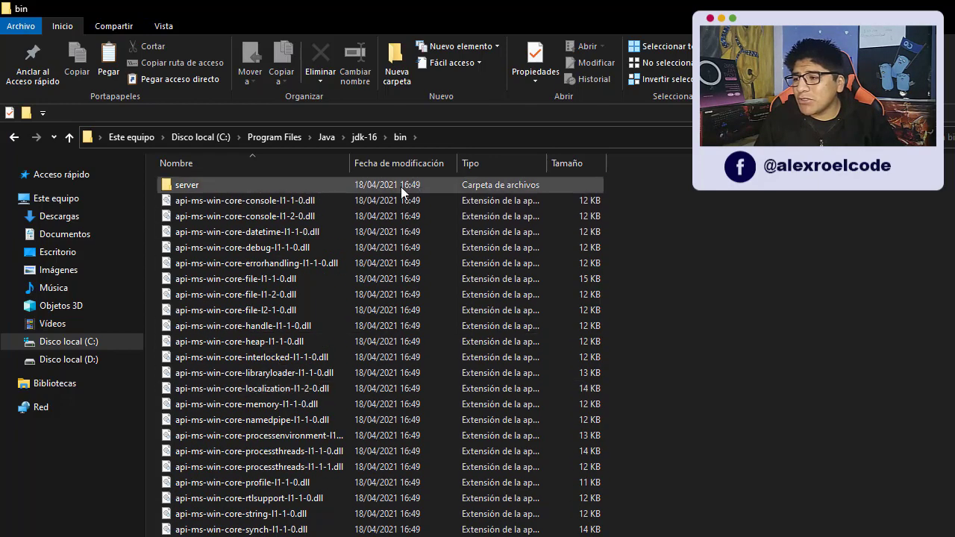
click(12, 138)
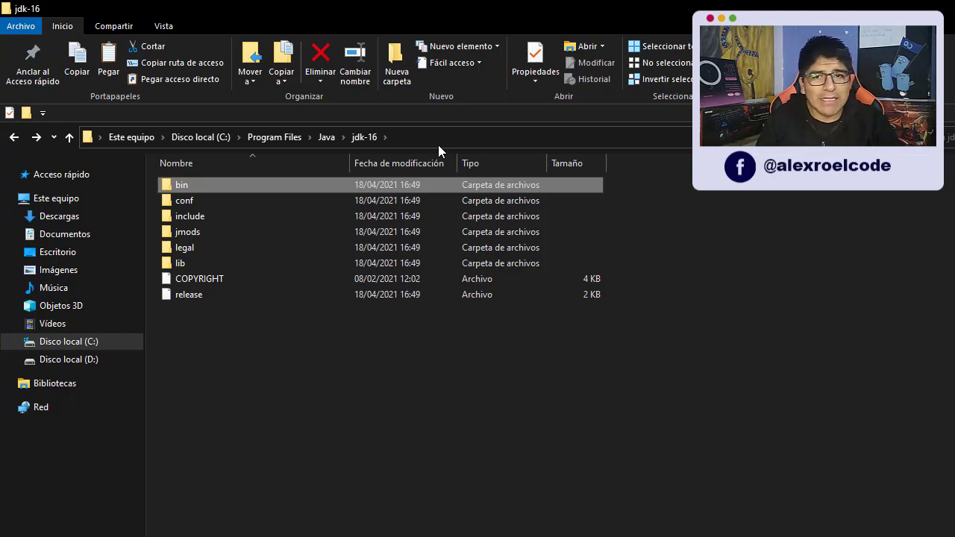
Step: Switch to Windows Settings and open the environment variables through the advanced system settings
key(super)
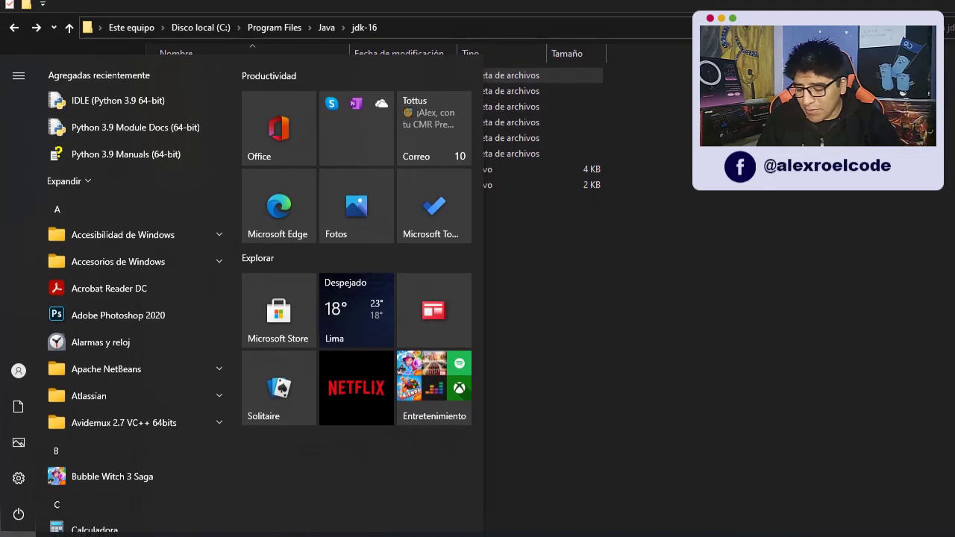
text(co)
key(Return)
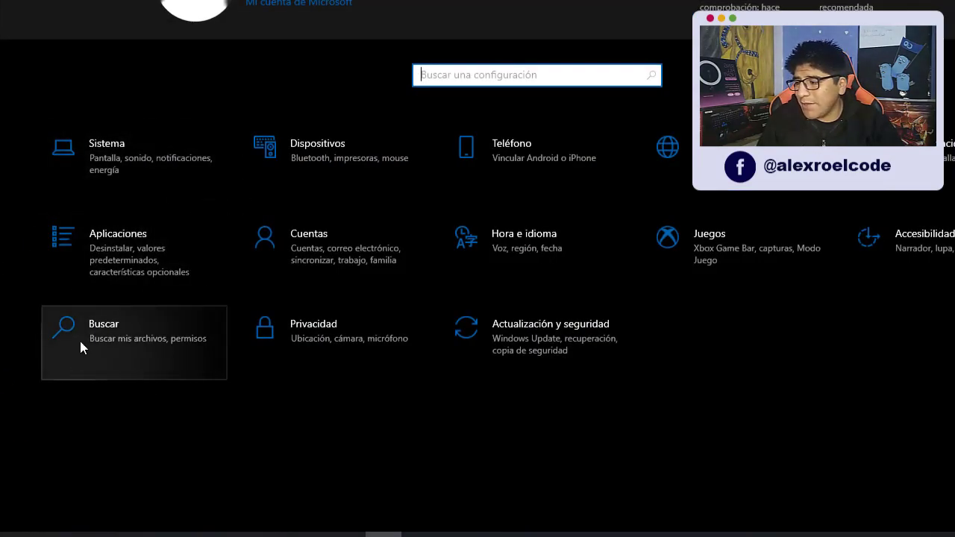
click(97, 146)
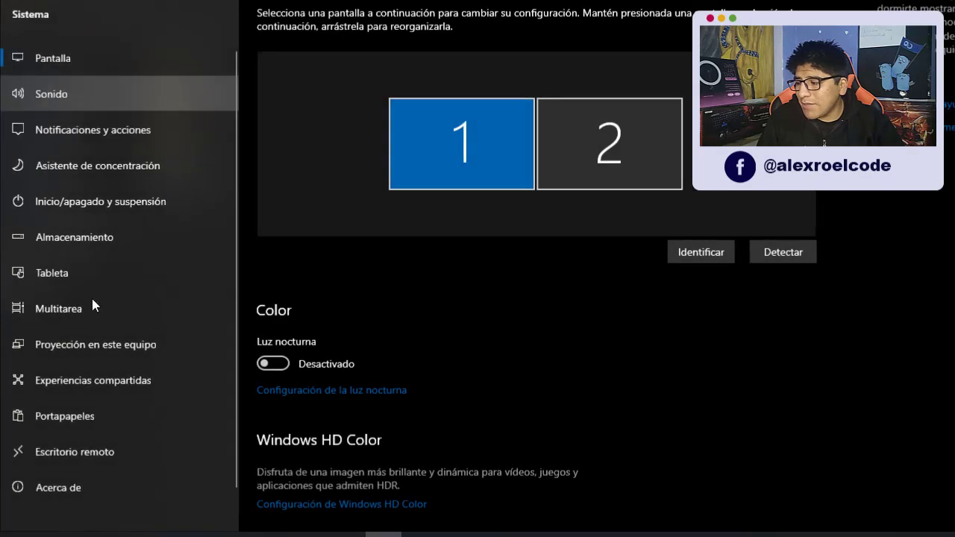
click(37, 489)
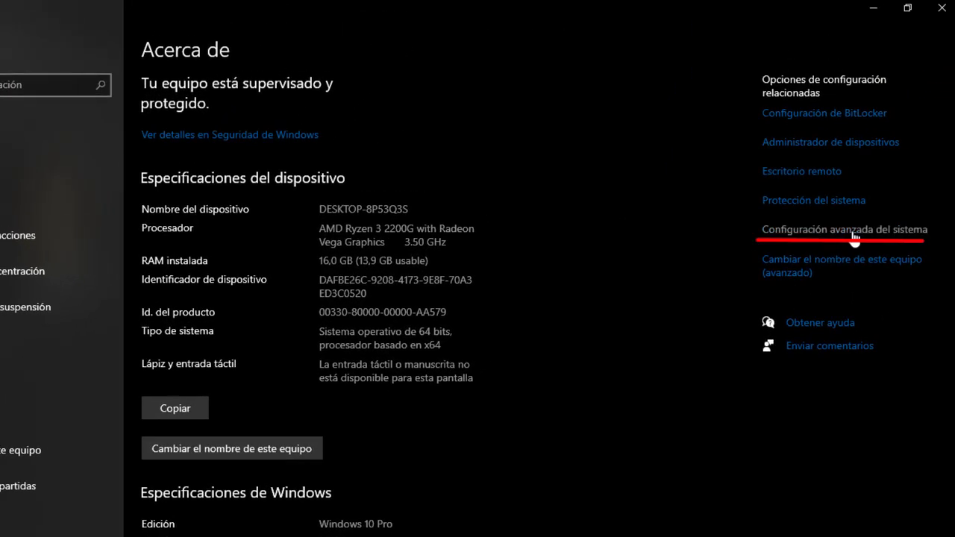
click(853, 231)
drag(192, 137, 114, 58)
click(237, 356)
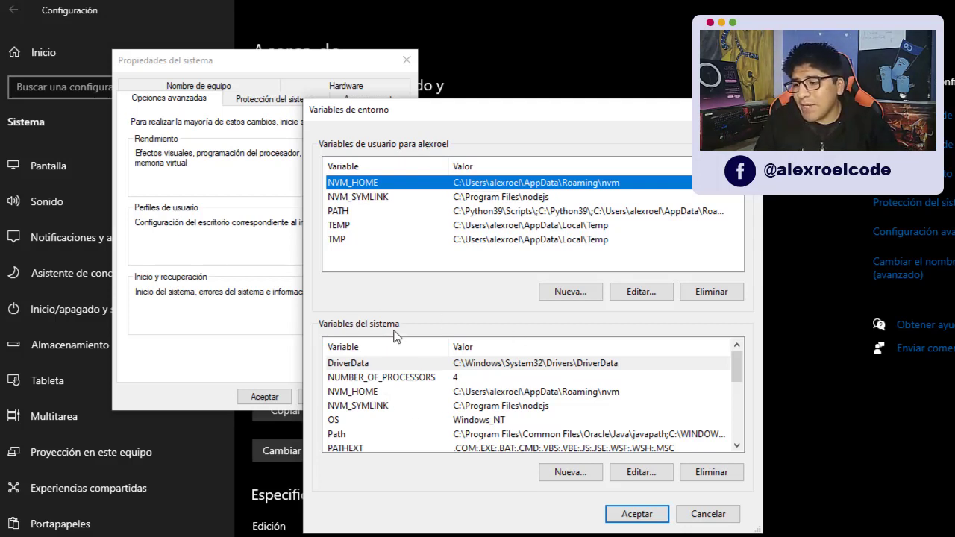
Step: Review the entries of the system variable Path without editing them, and start a new system variable named JAVA_HOME
double_click(357, 435)
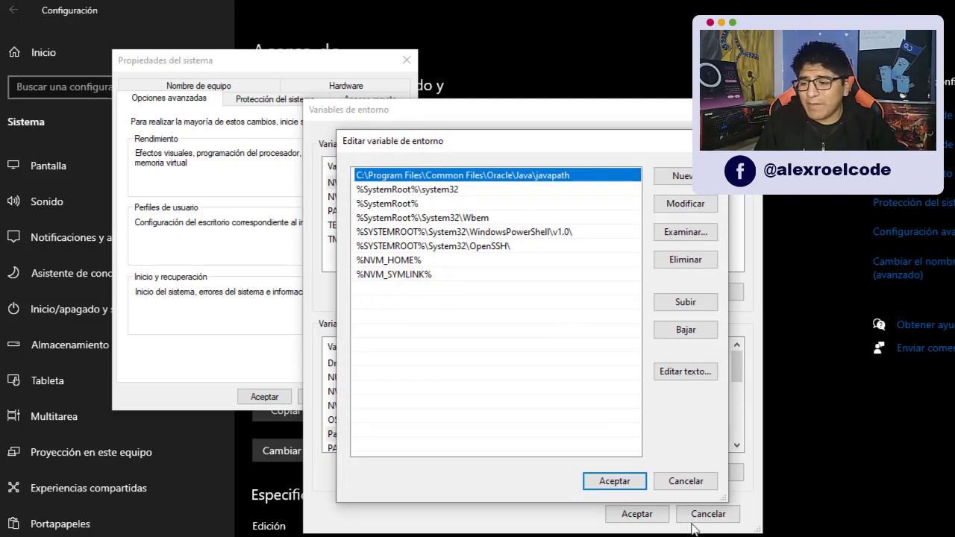
click(684, 482)
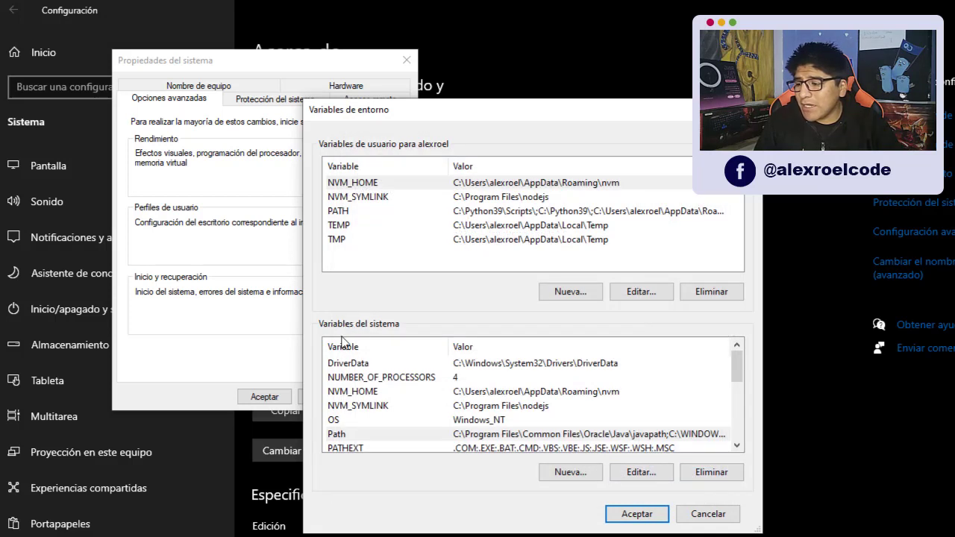
click(571, 477)
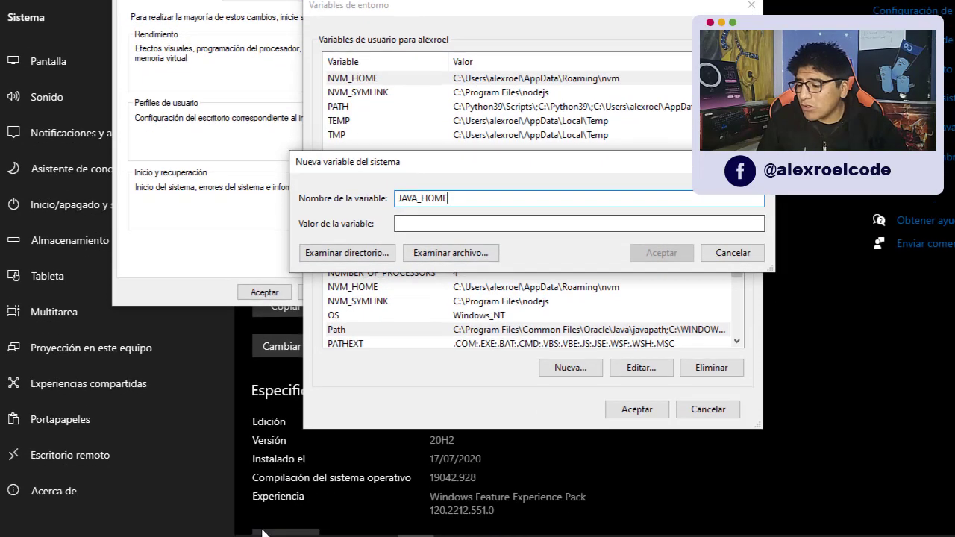
Step: Copy the full path of the jdk-16 folder, C:\Program Files\Java\jdk-16, from the open file explorer window
click(248, 534)
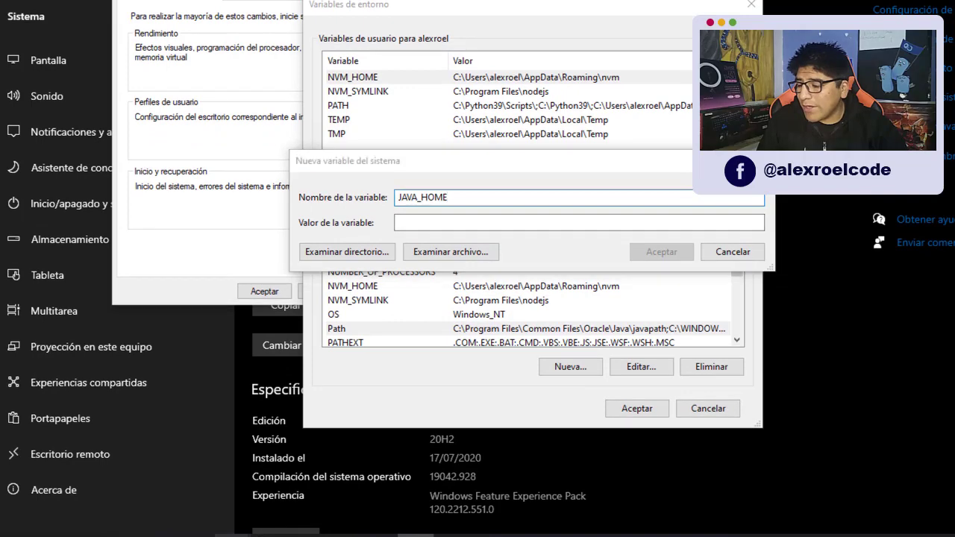
click(199, 495)
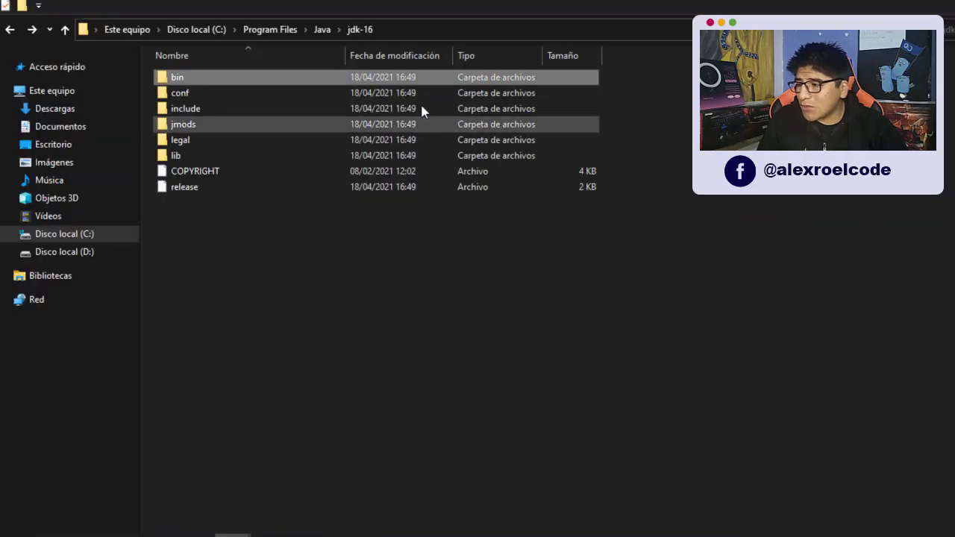
click(332, 36)
key(ctrl+c)
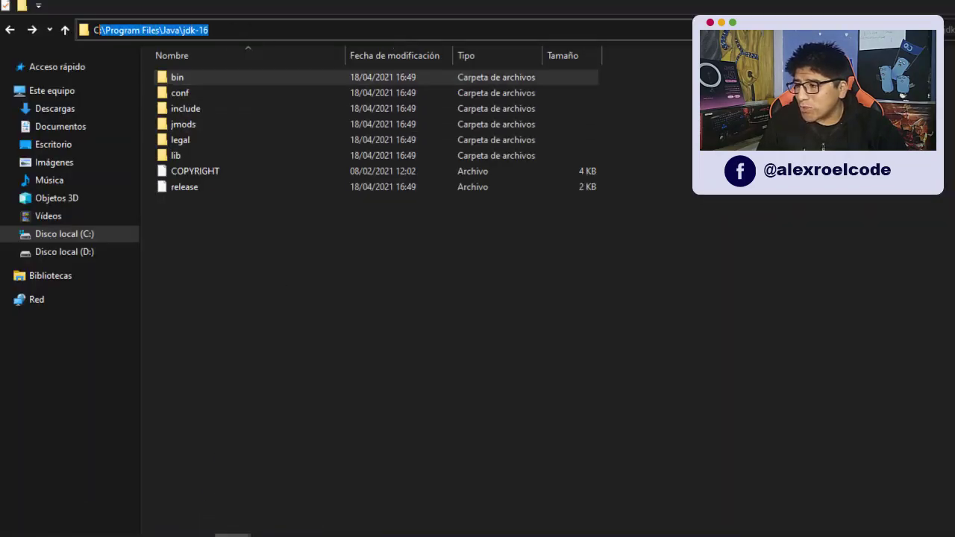
right_click(134, 30)
click(178, 82)
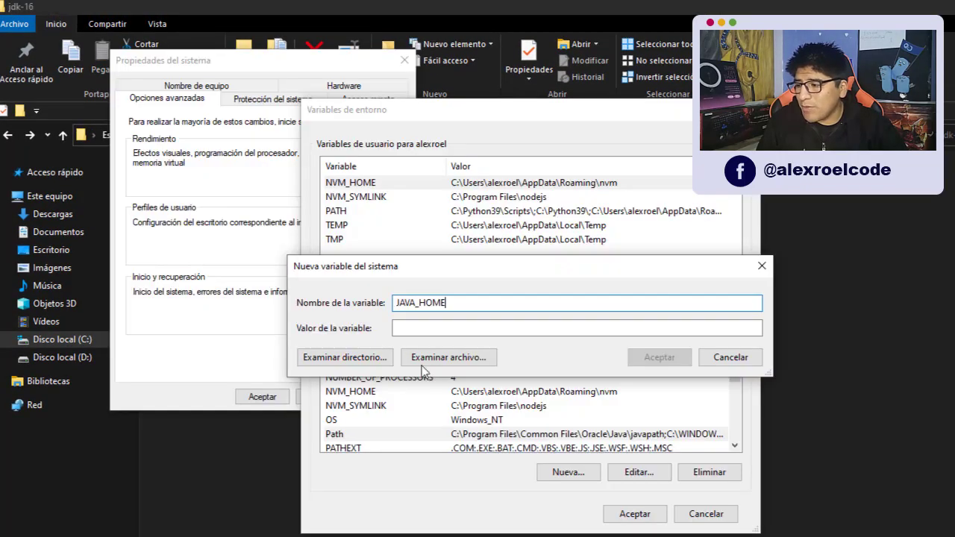
Step: Set the JAVA_HOME system variable's value to the copied path C:\Program Files\Java\jdk-16 and save the environment variables
right_click(453, 328)
click(499, 394)
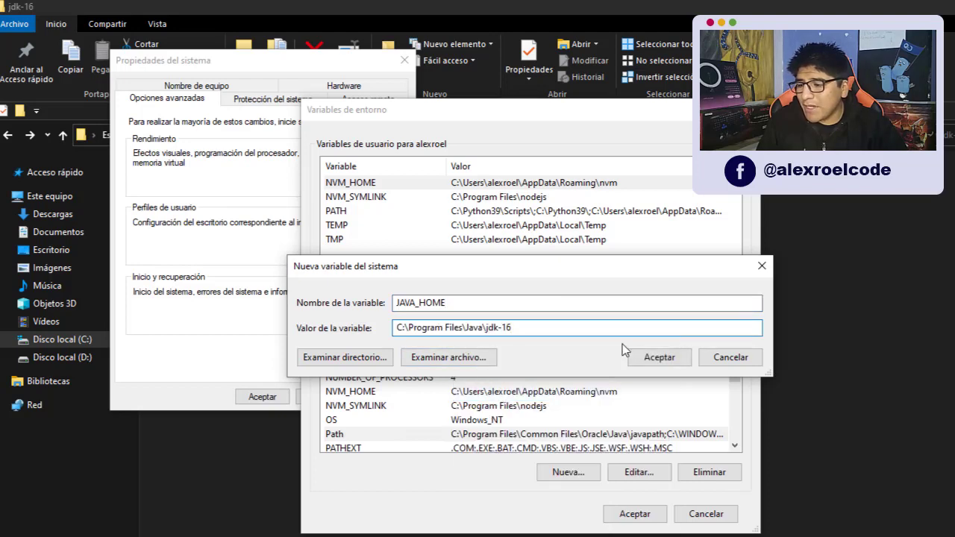
click(663, 361)
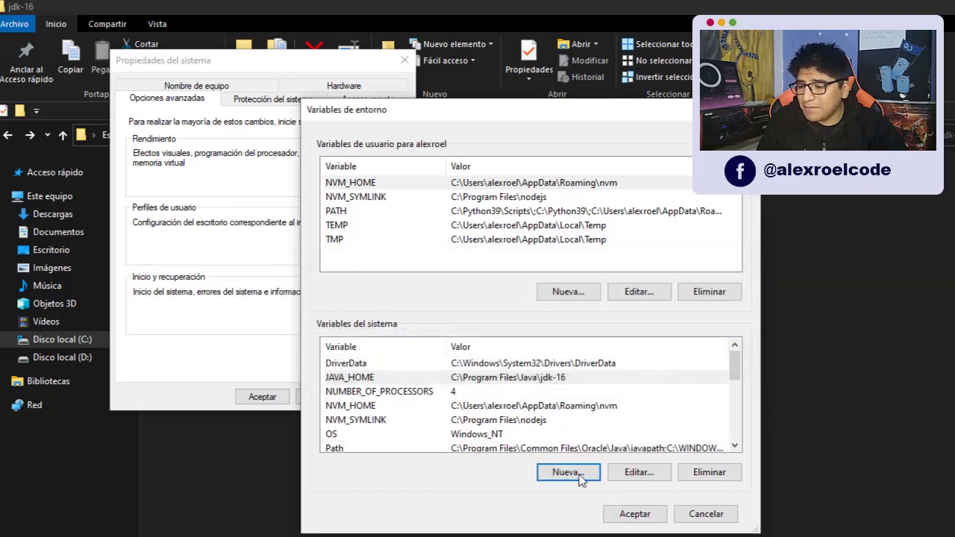
click(636, 517)
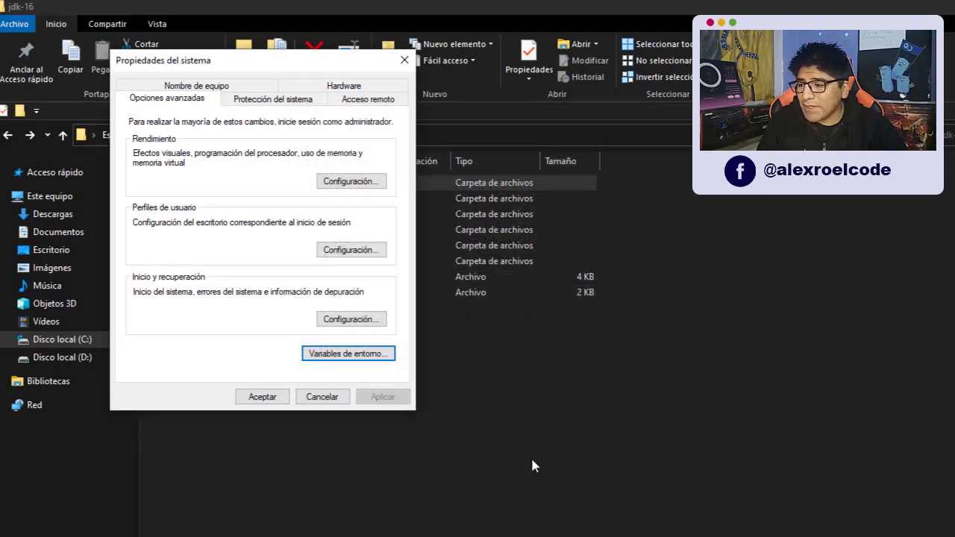
Step: Reopen the environment variables and open the system variable Path for editing
click(388, 355)
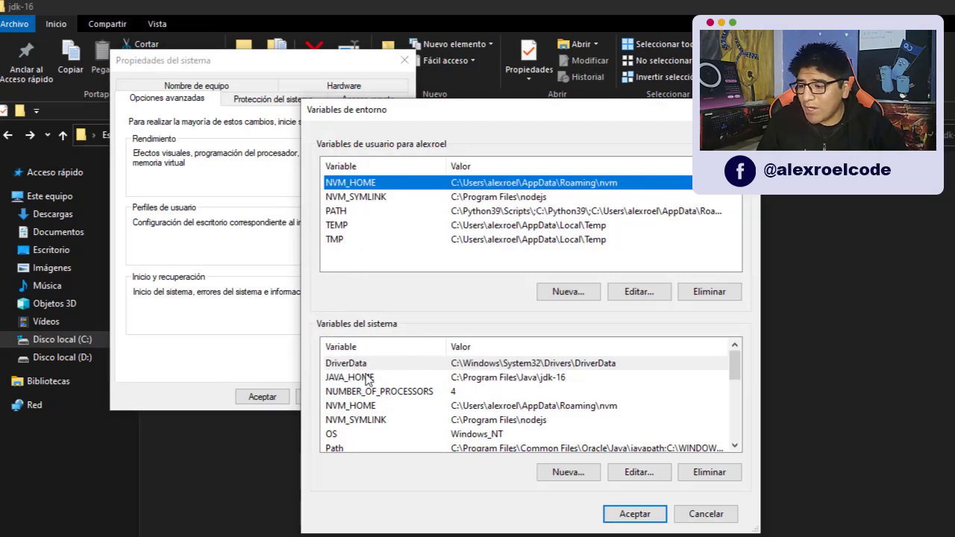
scroll(383, 378, down, 2)
click(335, 364)
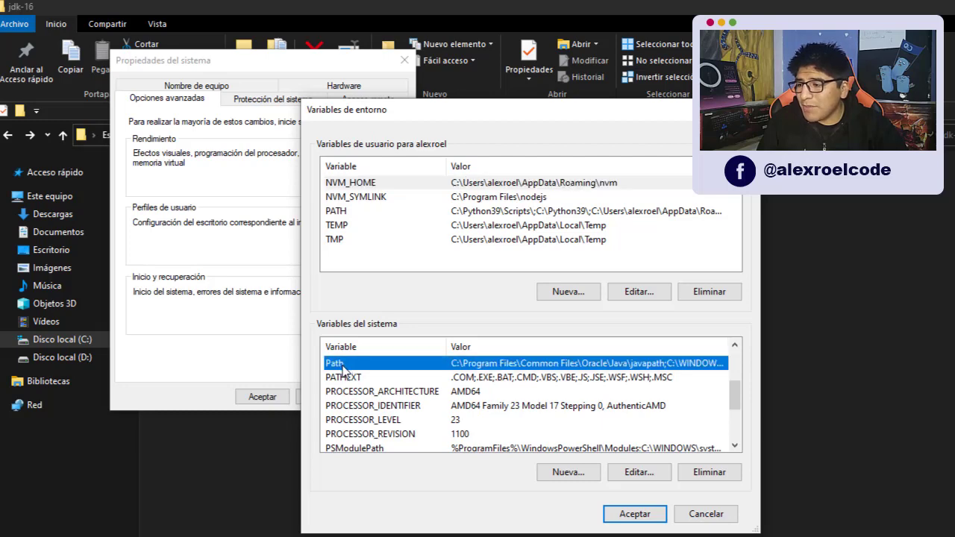
double_click(343, 366)
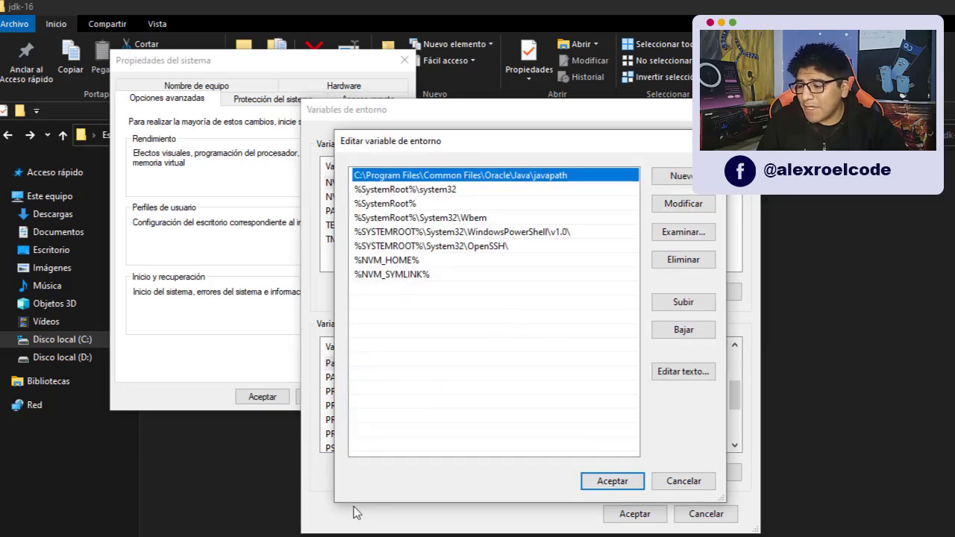
Step: Copy the full path of the bin folder inside jdk-16 from the file explorer and return to the Path editor
click(97, 528)
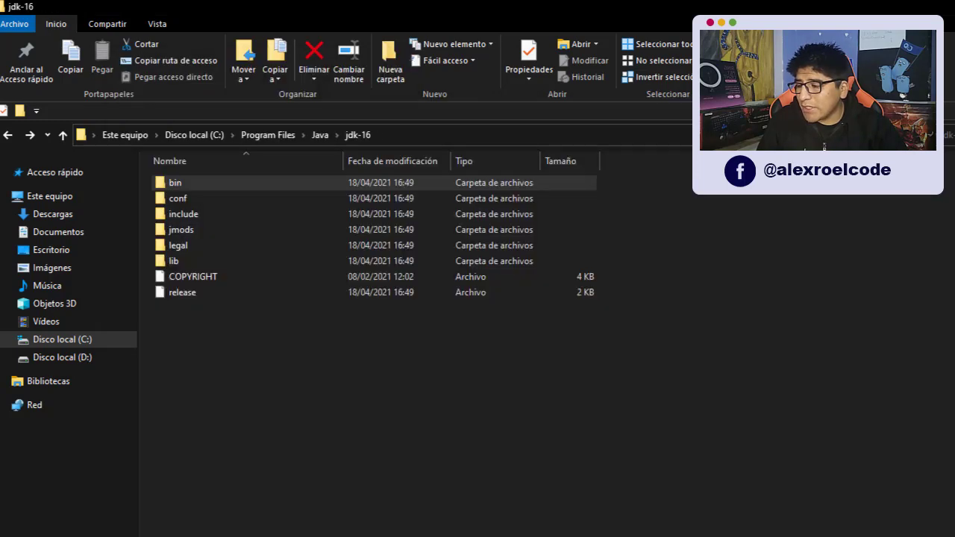
double_click(176, 183)
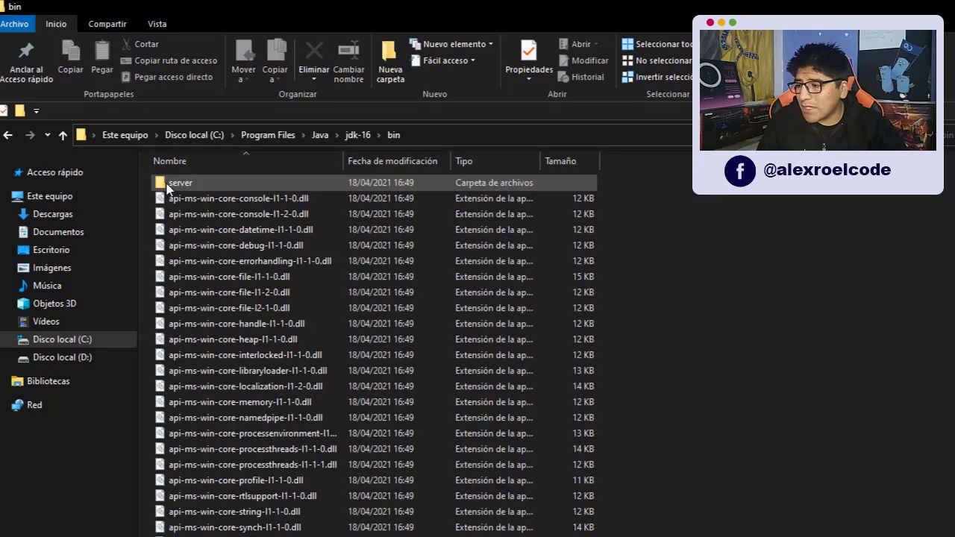
click(426, 135)
key(ctrl+c)
right_click(182, 136)
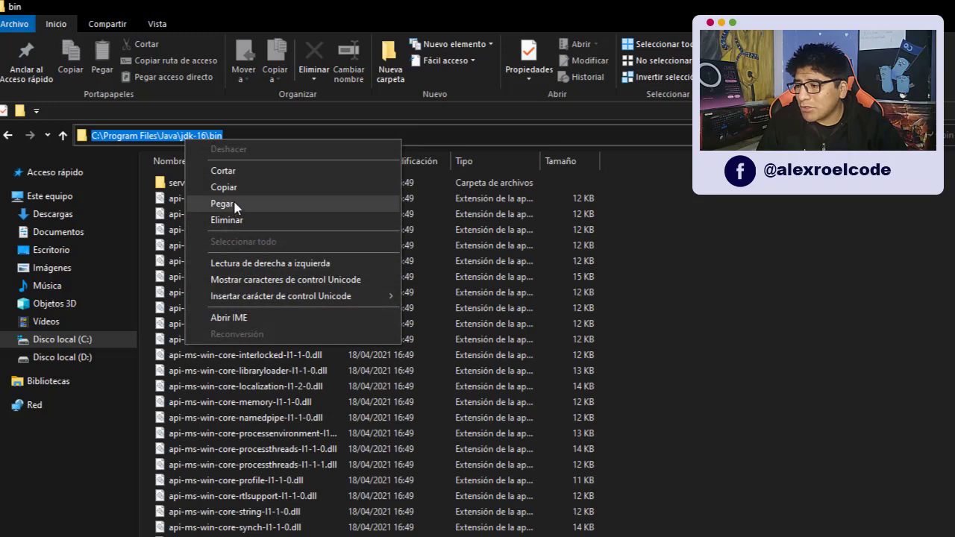
click(224, 187)
key(alt+Tab)
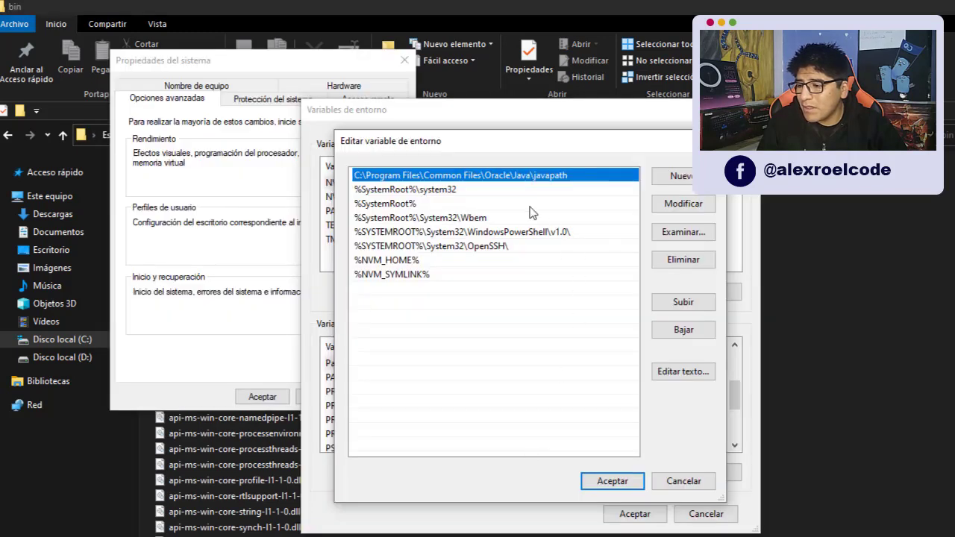
Step: Add C:\Program Files\Java\jdk-16\bin as a new entry in the system Path and accept all open system dialogs
click(680, 177)
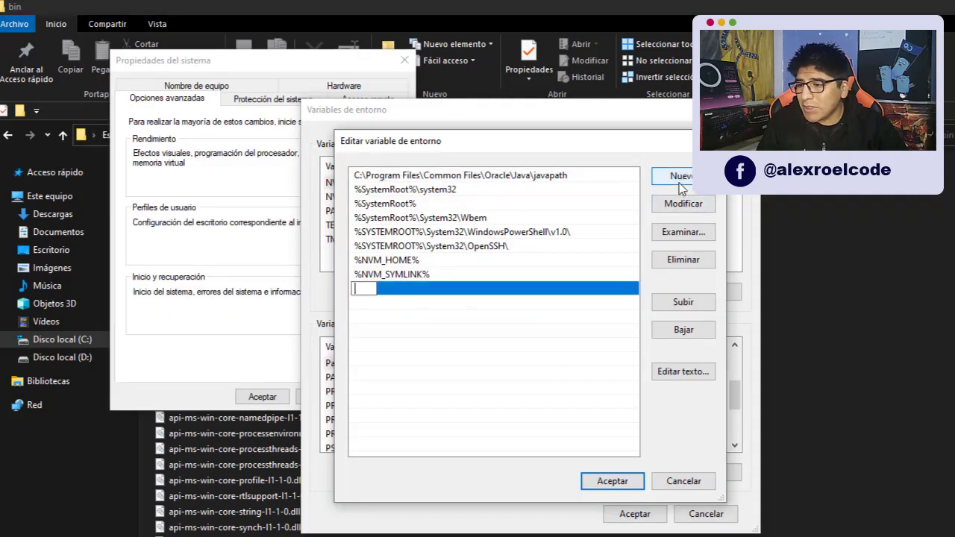
right_click(363, 290)
click(413, 354)
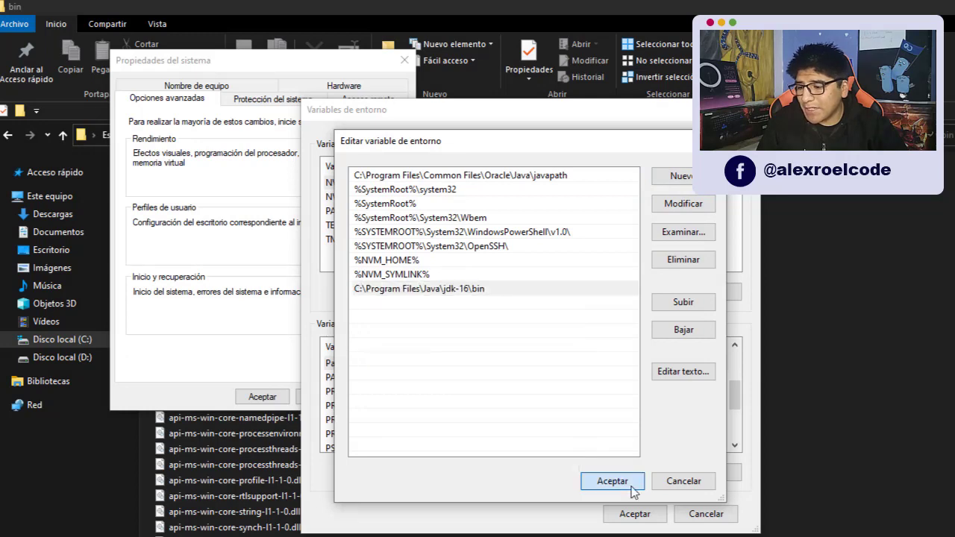
click(631, 491)
click(633, 515)
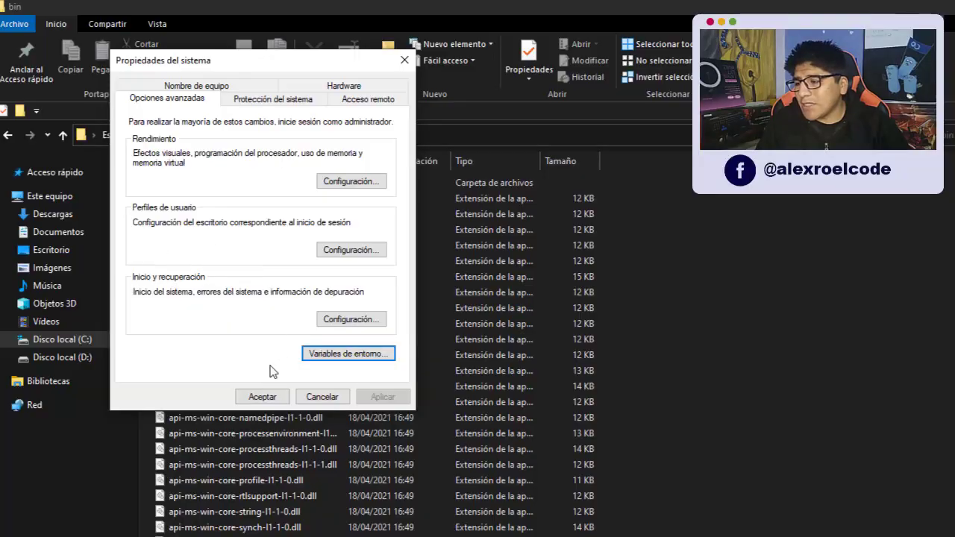
click(262, 396)
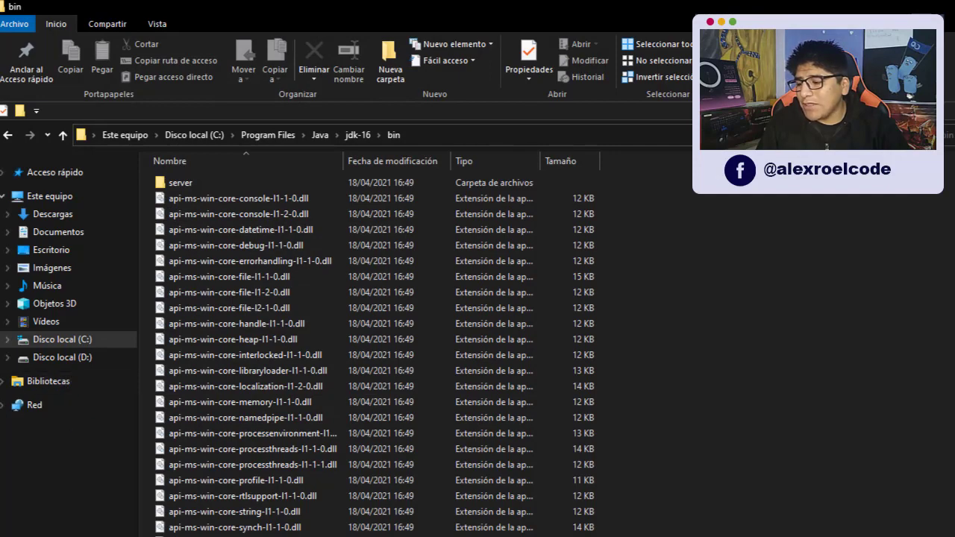
Step: Search Windows for CMD, open the Command Prompt and reposition its window
key(super)
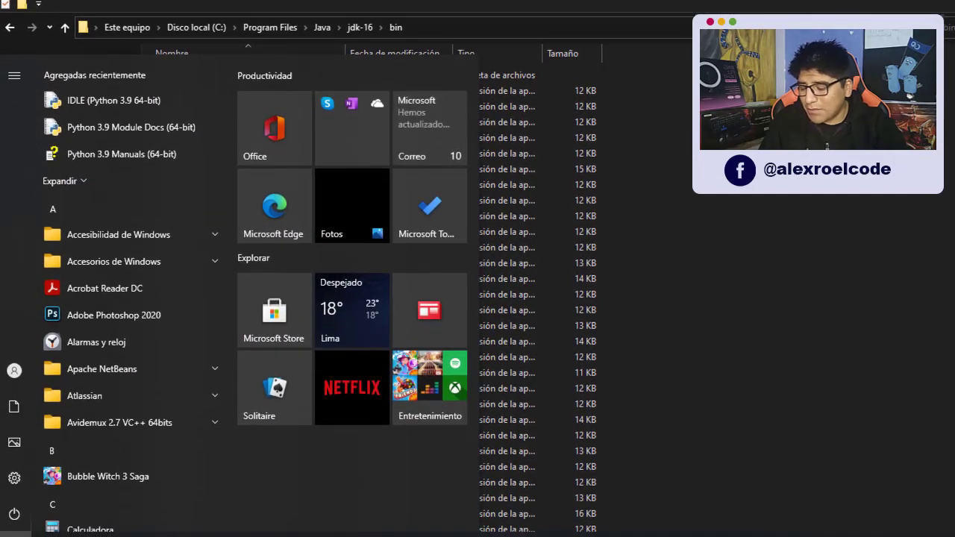
text(CMD)
key(Return)
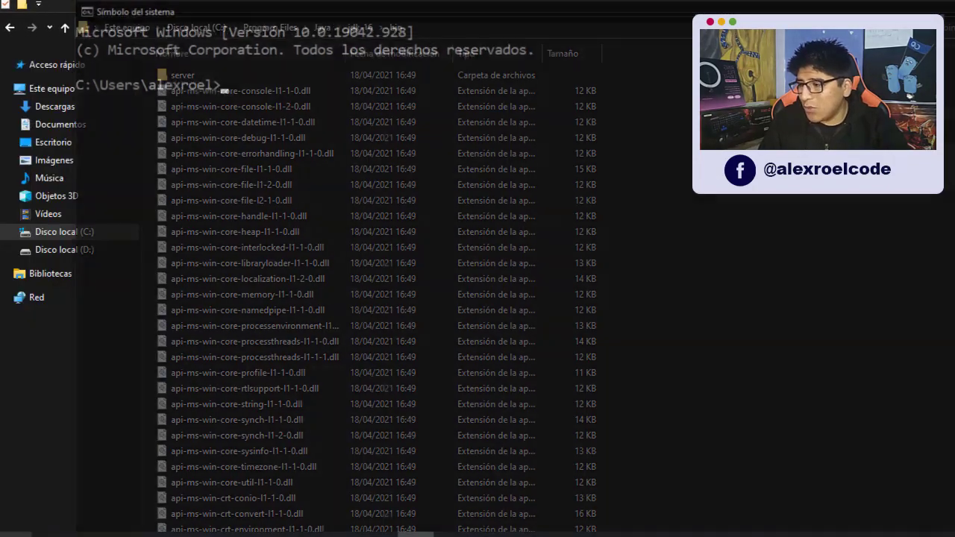
drag(221, 32, 167, 15)
Step: Check the installed Java version by running java --version and examine the output
text(JAVA)
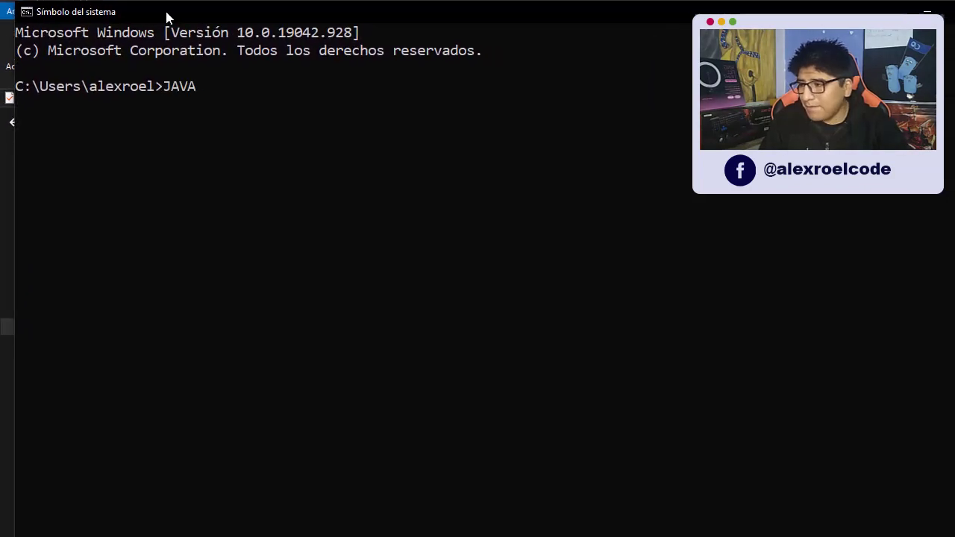
key(BackSpace)
key(BackSpace)
text(java --version)
key(Return)
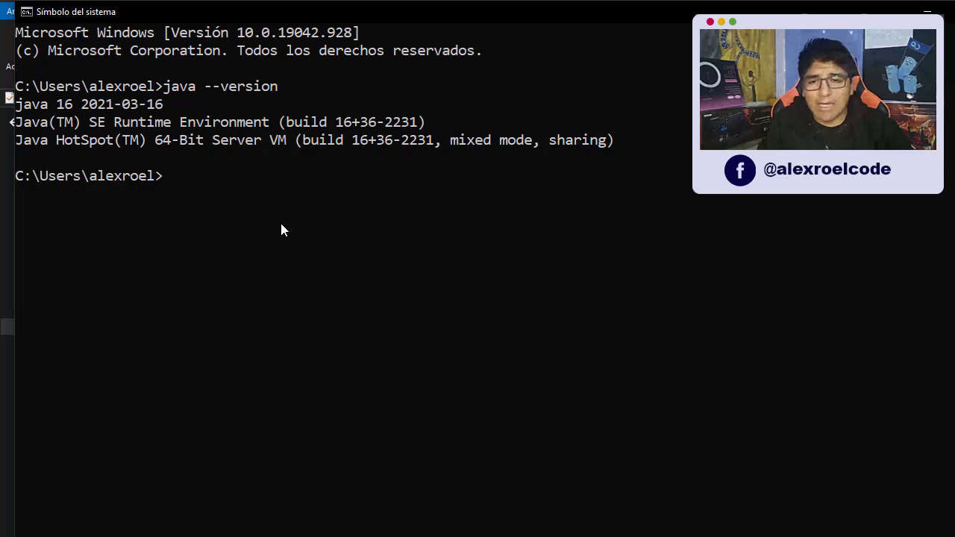
drag(619, 139, 21, 112)
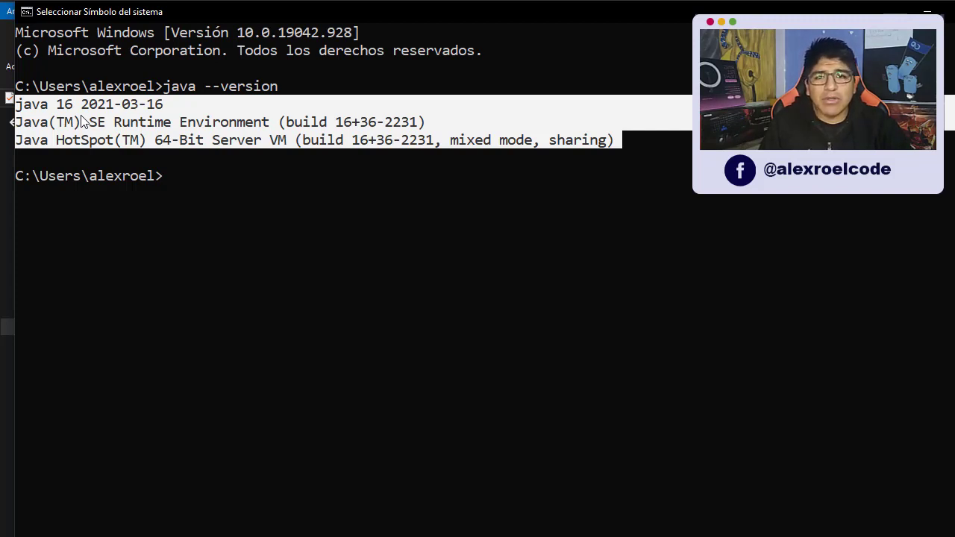
click(183, 178)
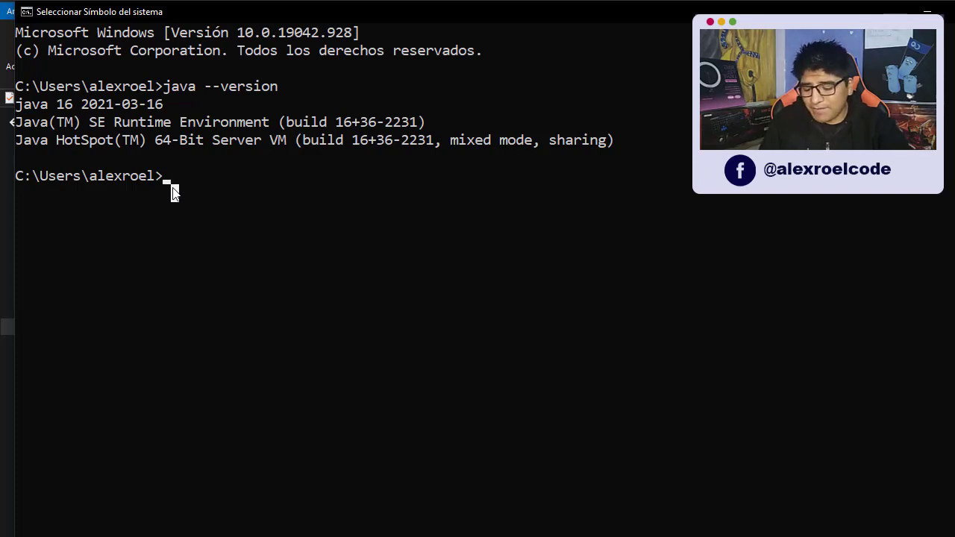
Step: Start jshell from the Command Prompt and evaluate the expression 4+4 to test it
text(jshell)
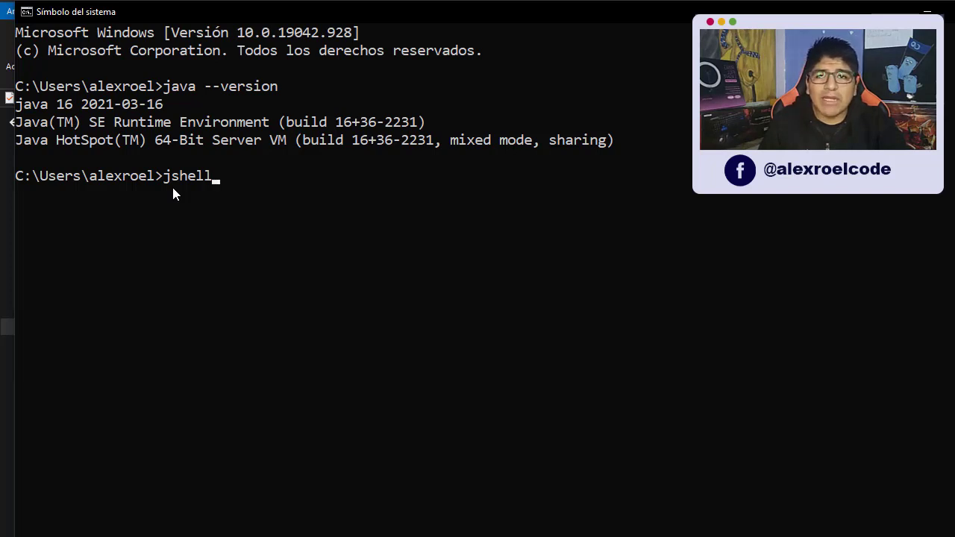
key(Return)
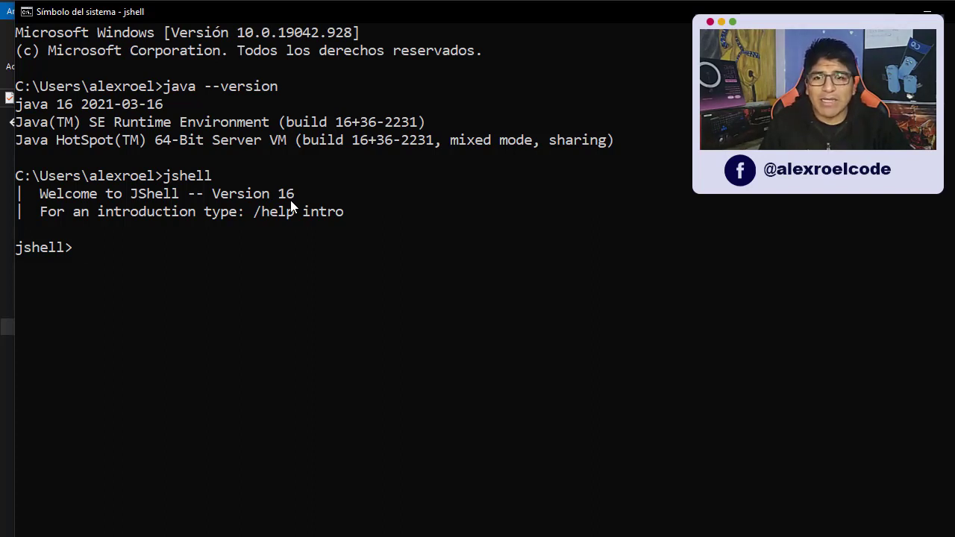
text(+4)
key(Return)
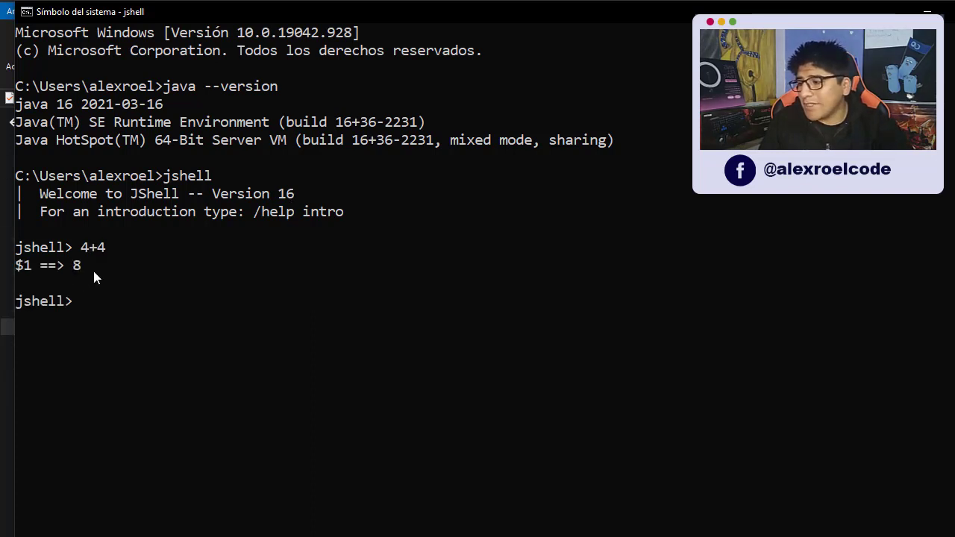
drag(94, 272, 74, 274)
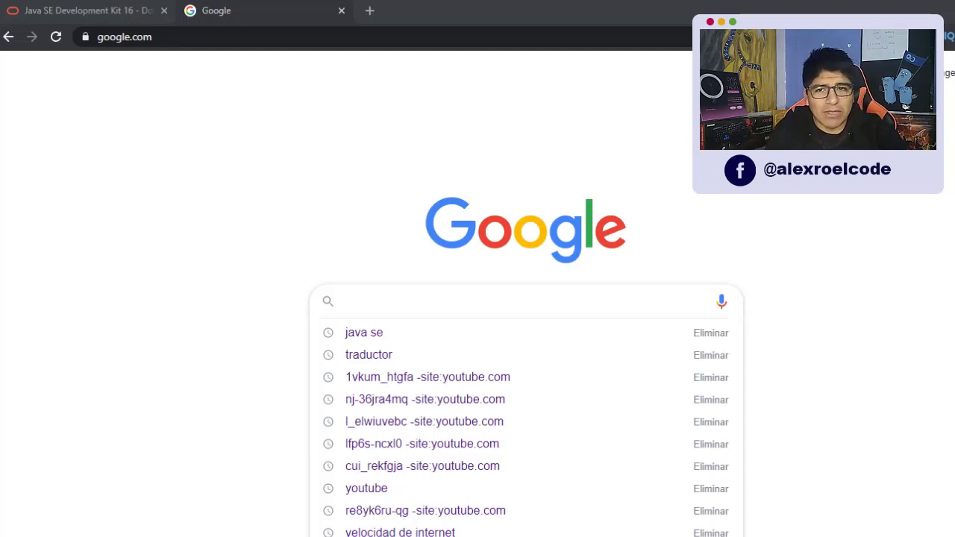
Step: In the web browser, search Google for apache netbeans, open the Welcome to Apache NetBeans site and dismiss the translation offer
click(379, 305)
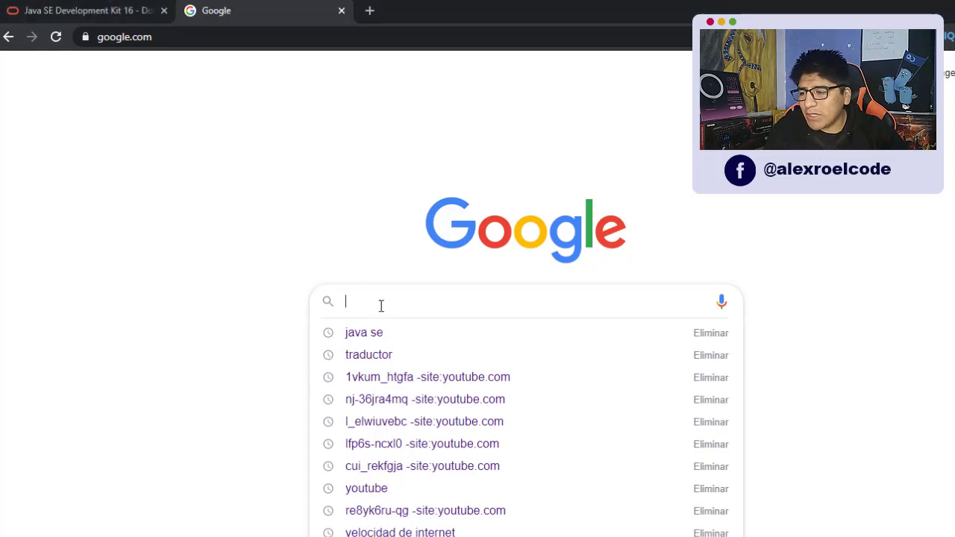
text(apa)
key(Down)
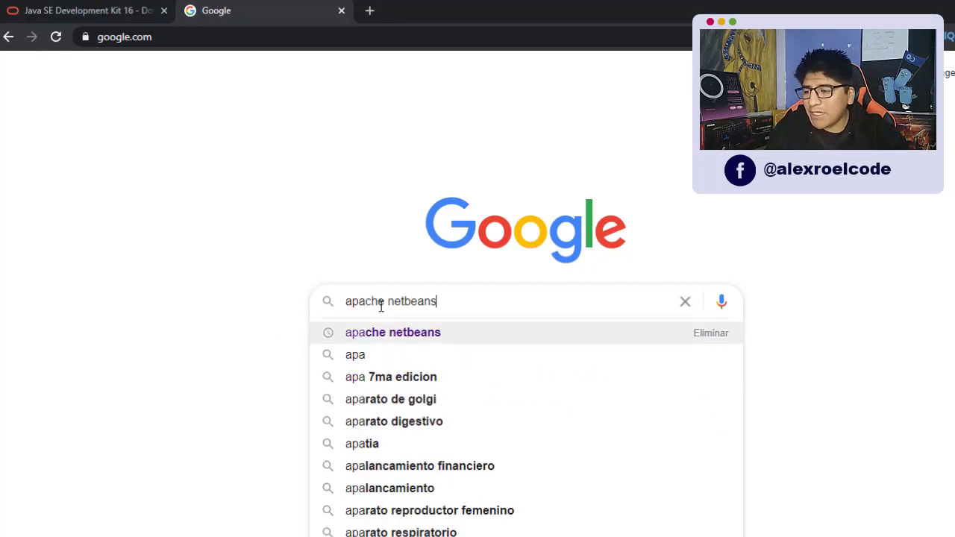
key(Return)
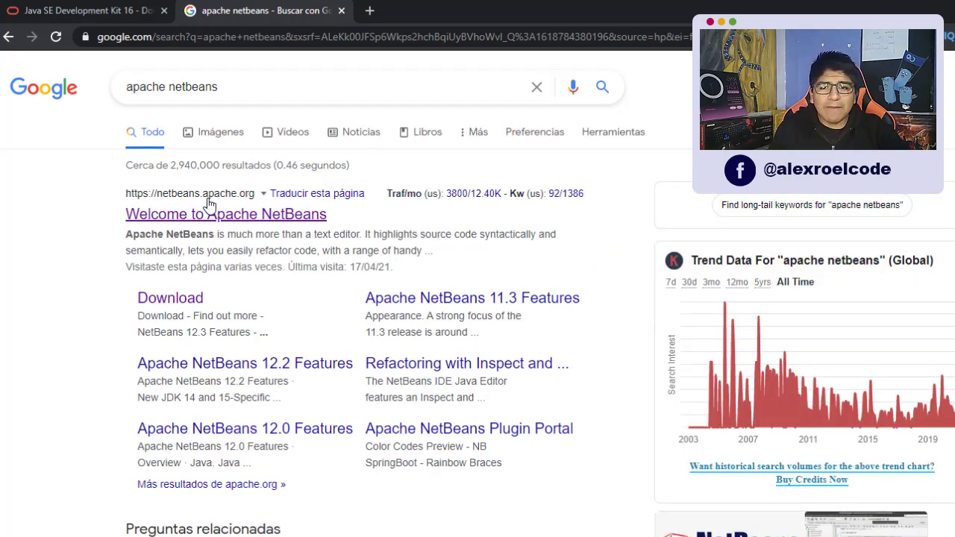
click(205, 215)
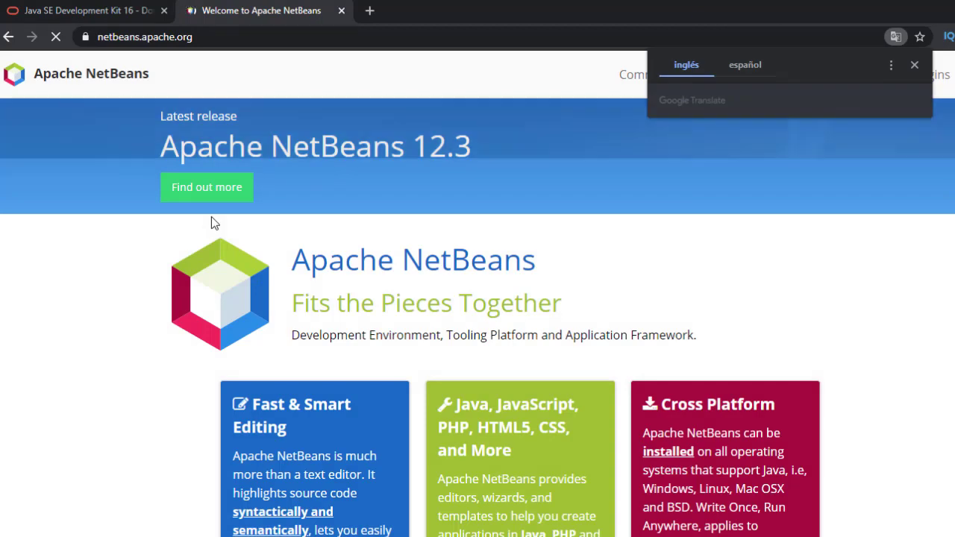
click(915, 64)
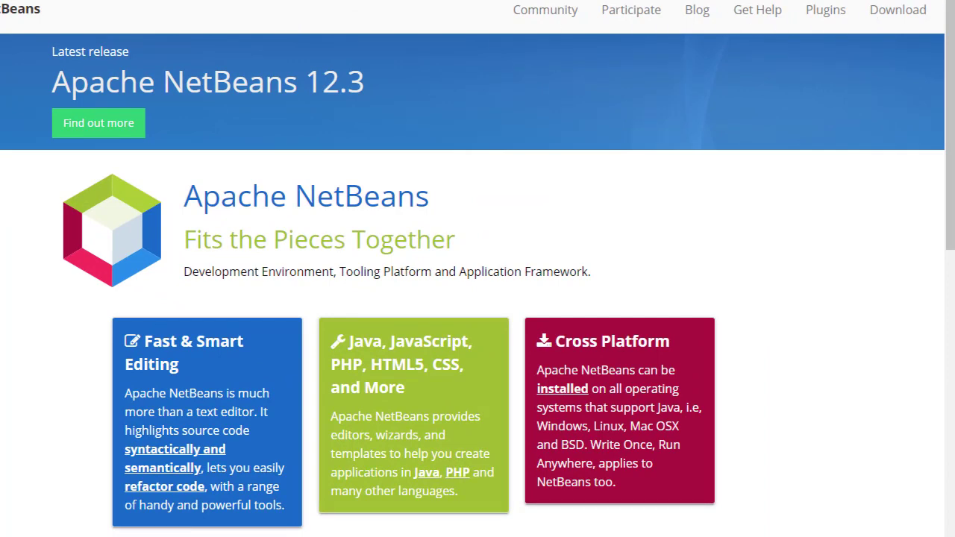
Step: Download the Apache NetBeans 12.3 Windows installer, Apache-NetBeans-12.3-bin-windows-x64.exe, from the suggested mirror site
click(887, 19)
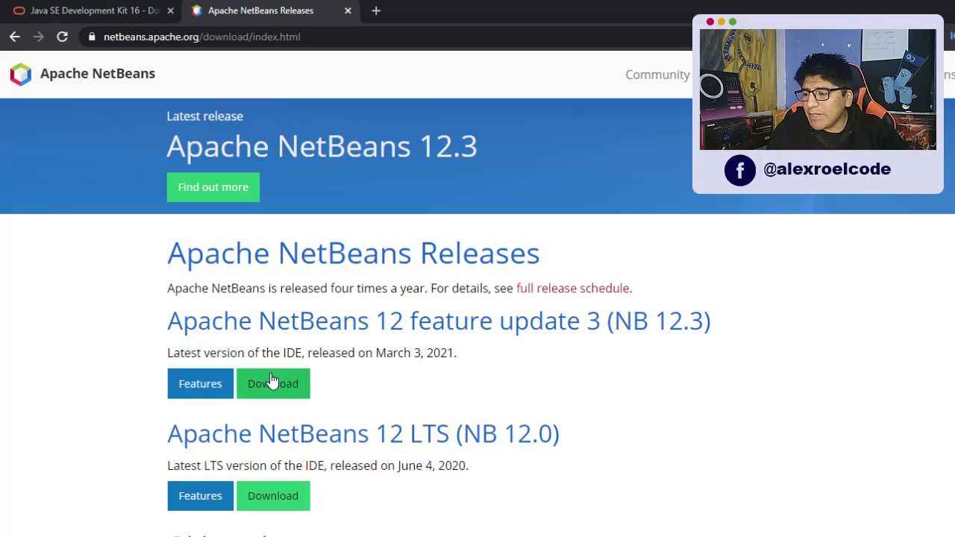
click(282, 394)
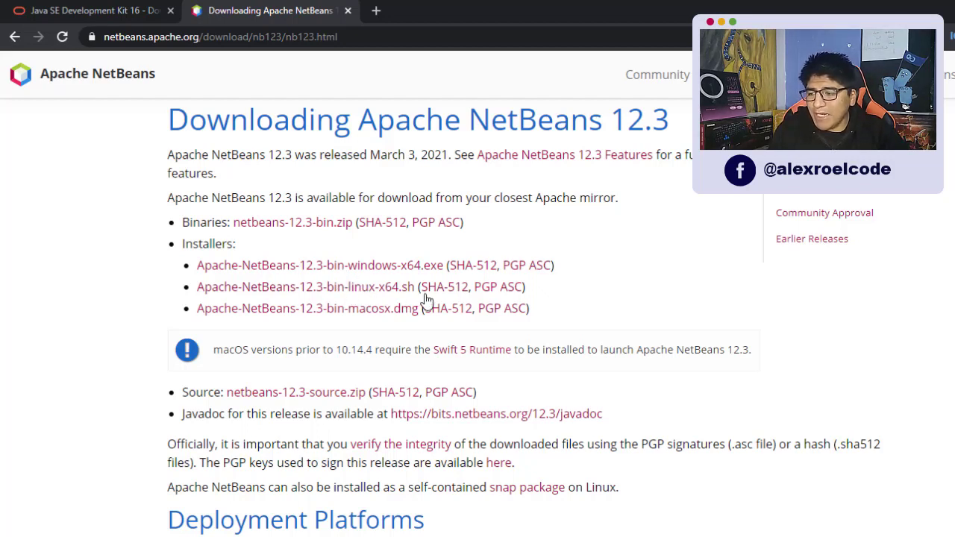
click(357, 267)
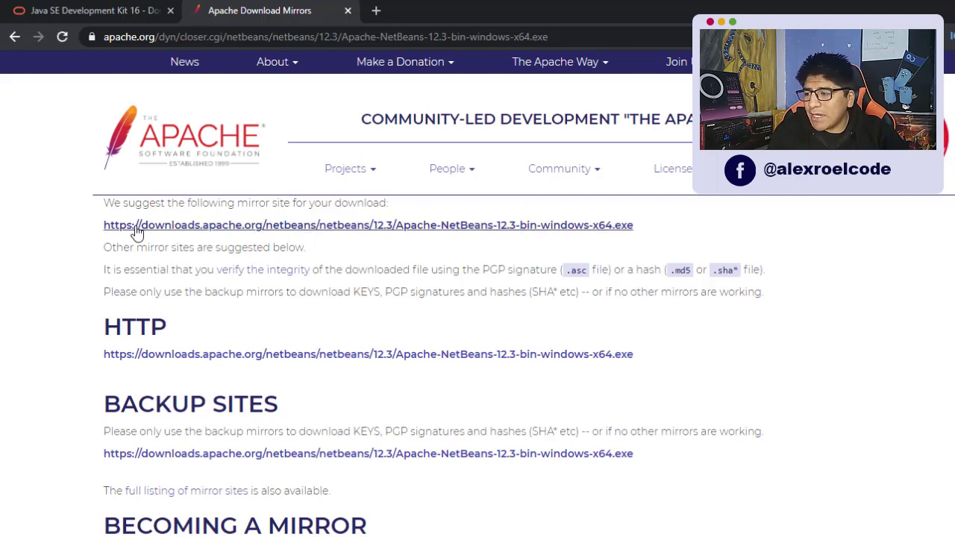
click(365, 226)
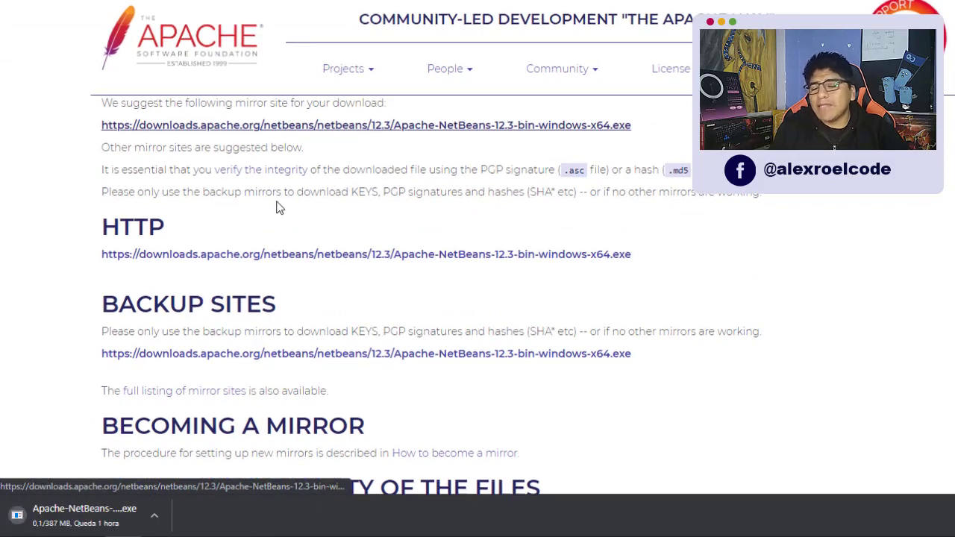
Step: Show the downloaded Apache-NetBeans-12.3-bin-windows-x64 installer in the Descargas folder and run it as administrator
right_click(63, 514)
click(106, 482)
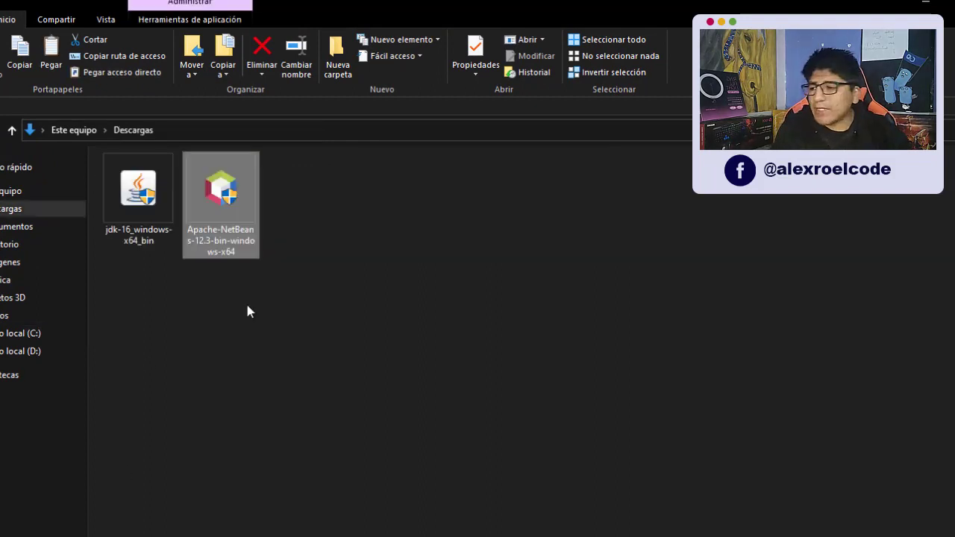
right_click(217, 185)
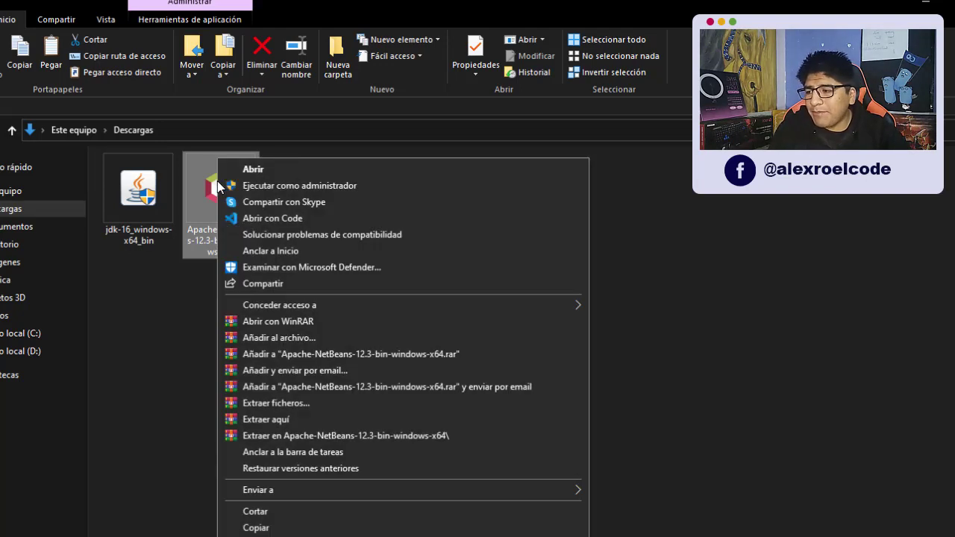
click(266, 187)
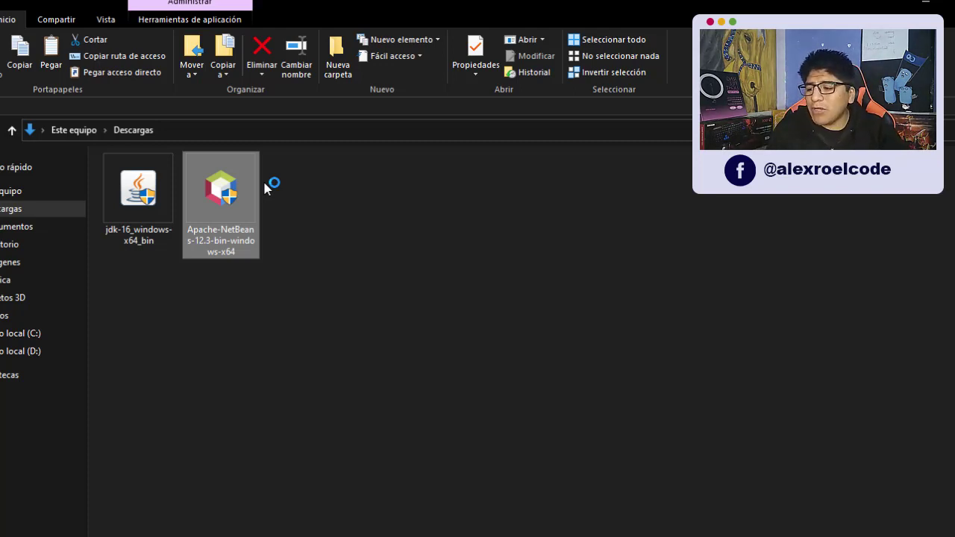
drag(517, 258, 421, 209)
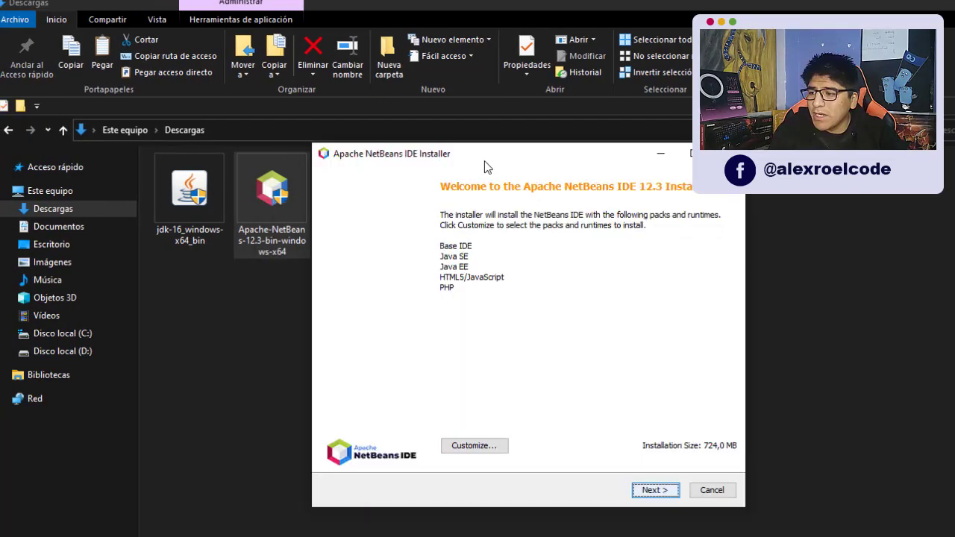
drag(486, 156, 453, 154)
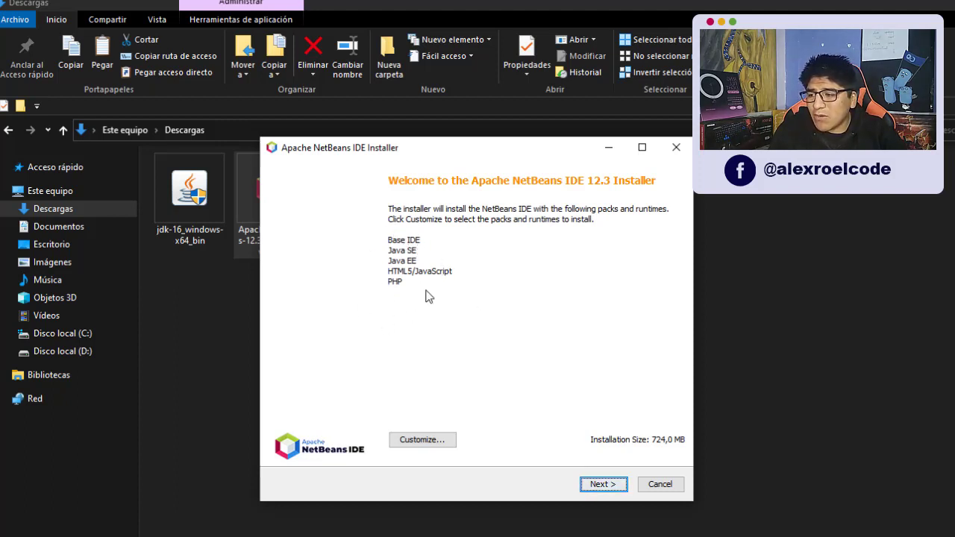
Step: Review the installer's customizable packs without changing them, and accept the Apache NetBeans IDE license agreement
click(433, 445)
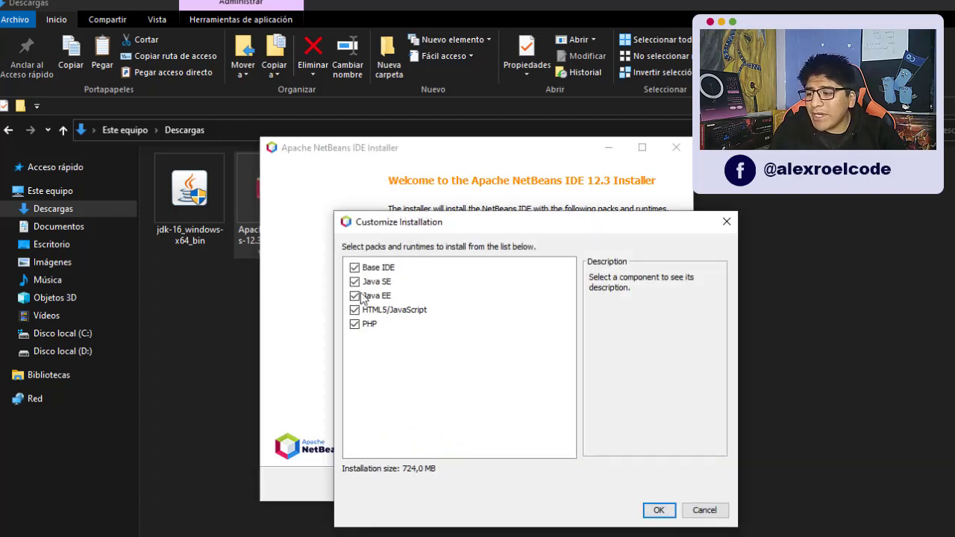
click(726, 222)
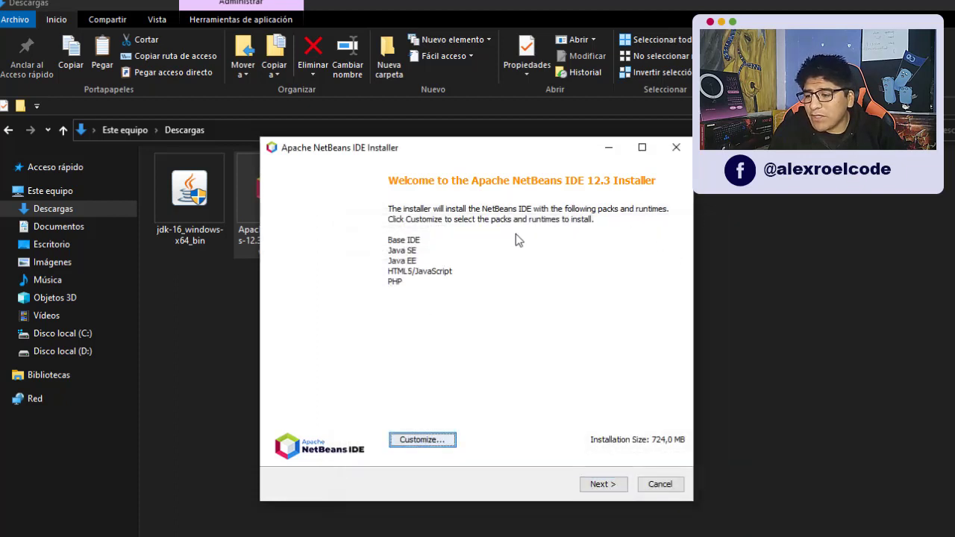
click(603, 485)
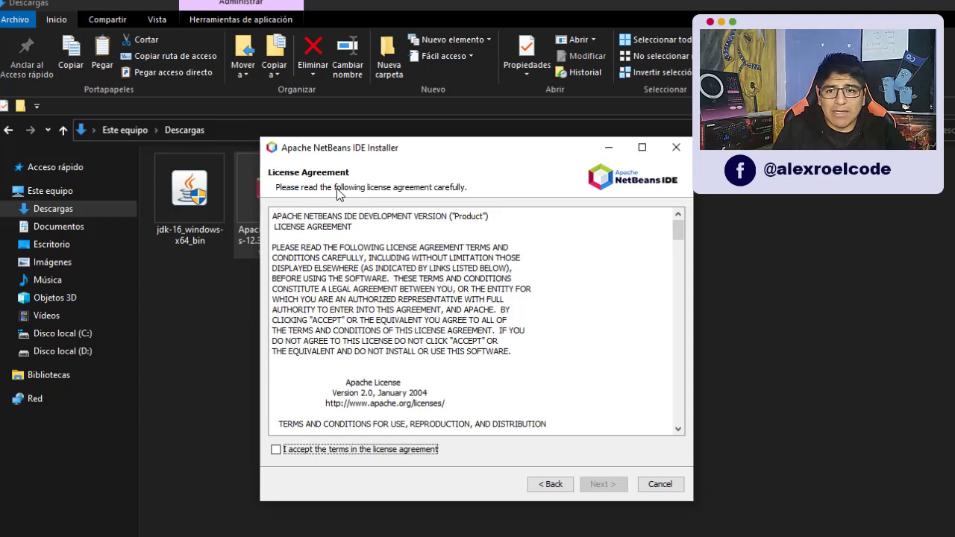
click(281, 453)
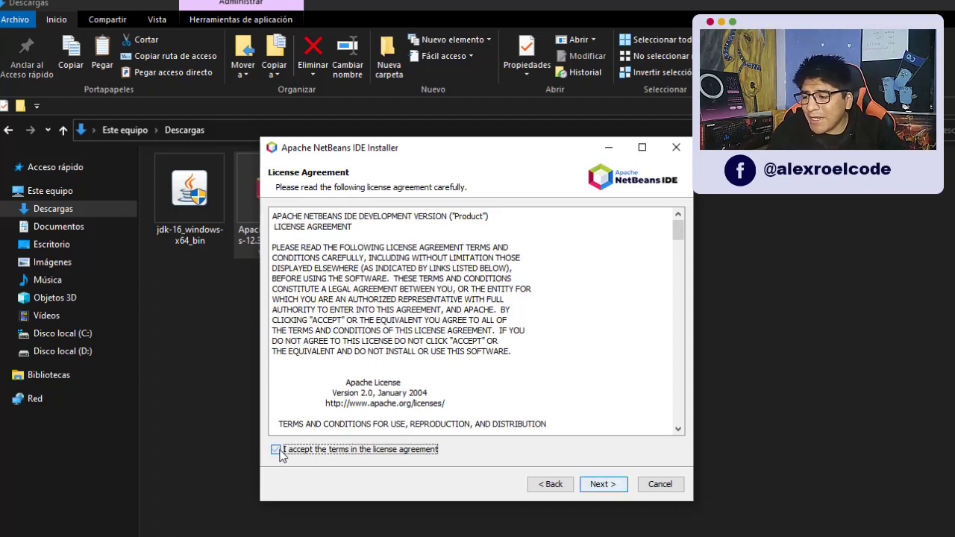
click(615, 483)
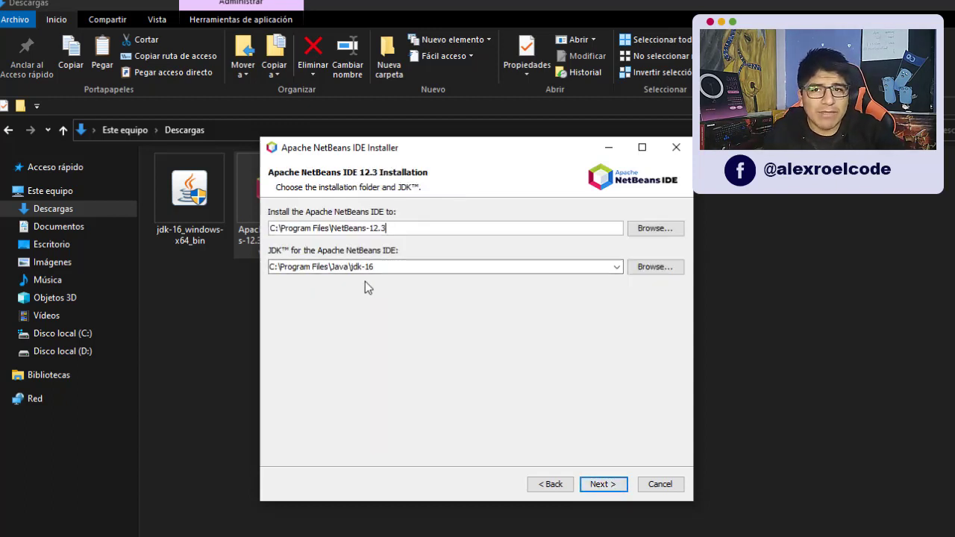
Step: Install NetBeans in C:\Program Files\NetBeans-12.3 using the JDK at C:\Program Files\Java\jdk-16, with Check for Updates enabled, and finish the setup
drag(422, 266, 271, 263)
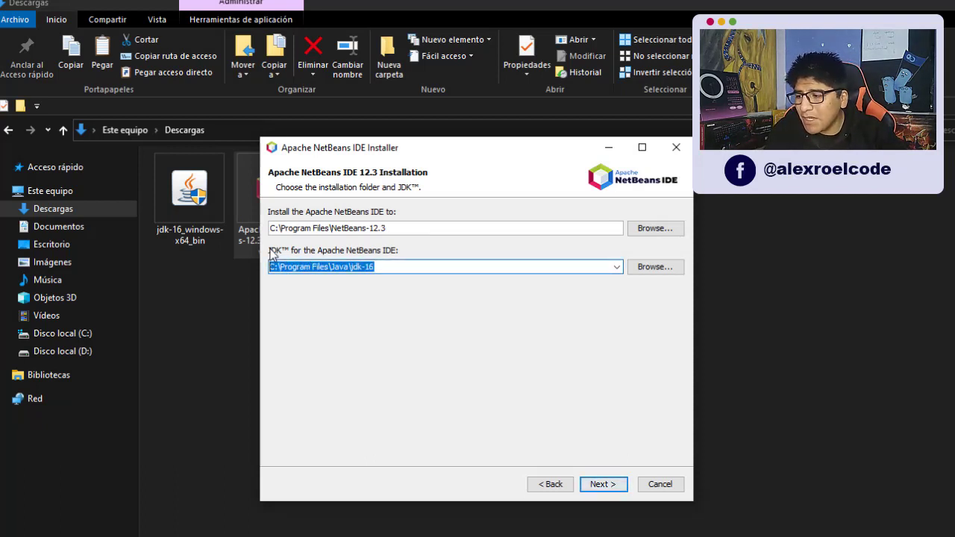
click(417, 269)
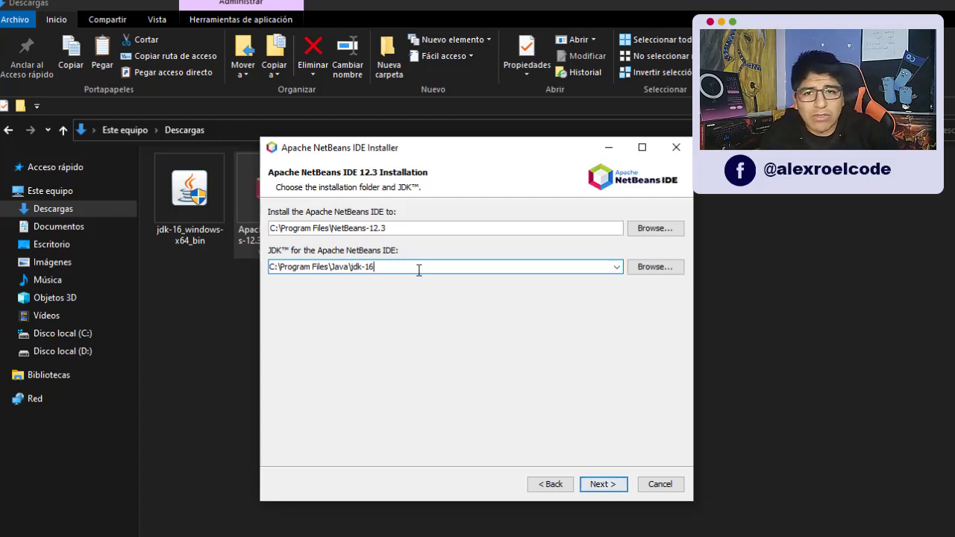
drag(407, 269, 259, 266)
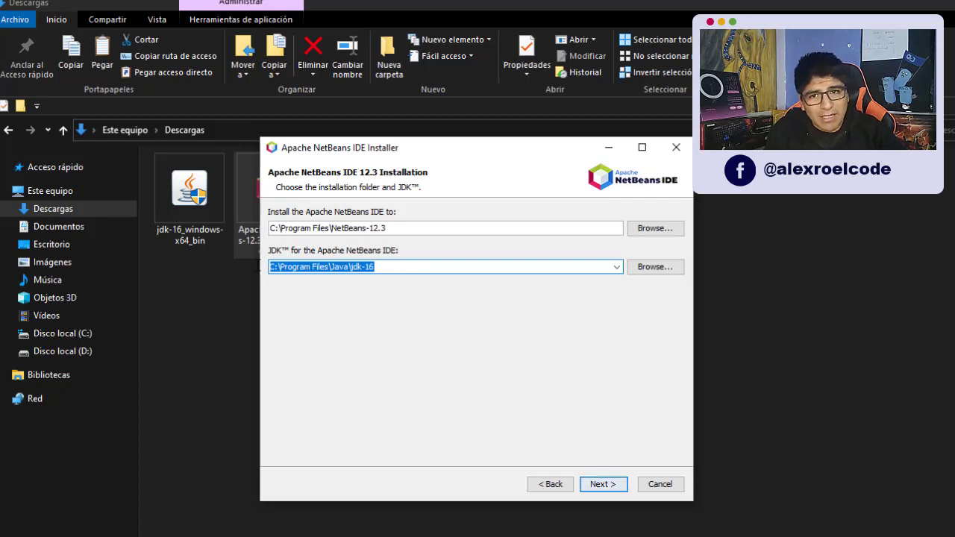
drag(412, 230, 263, 228)
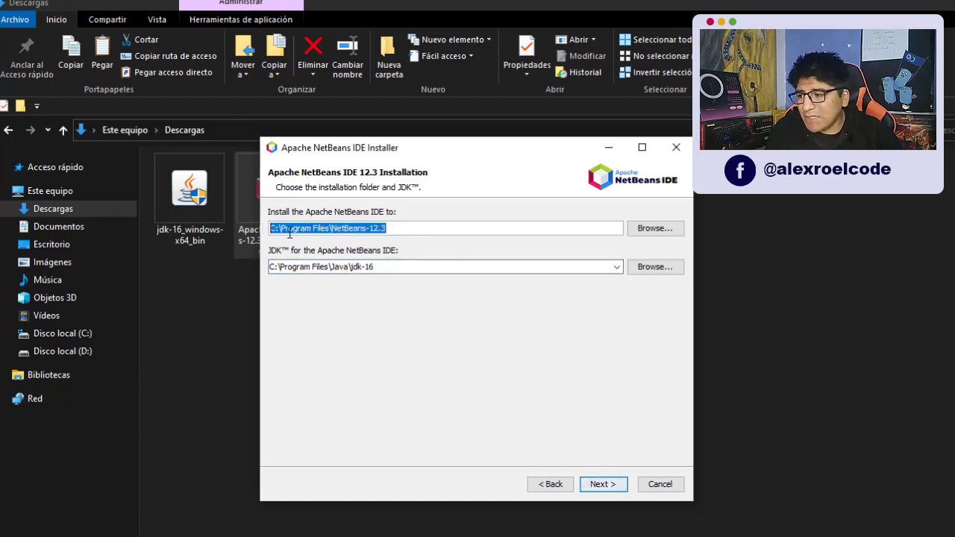
click(434, 232)
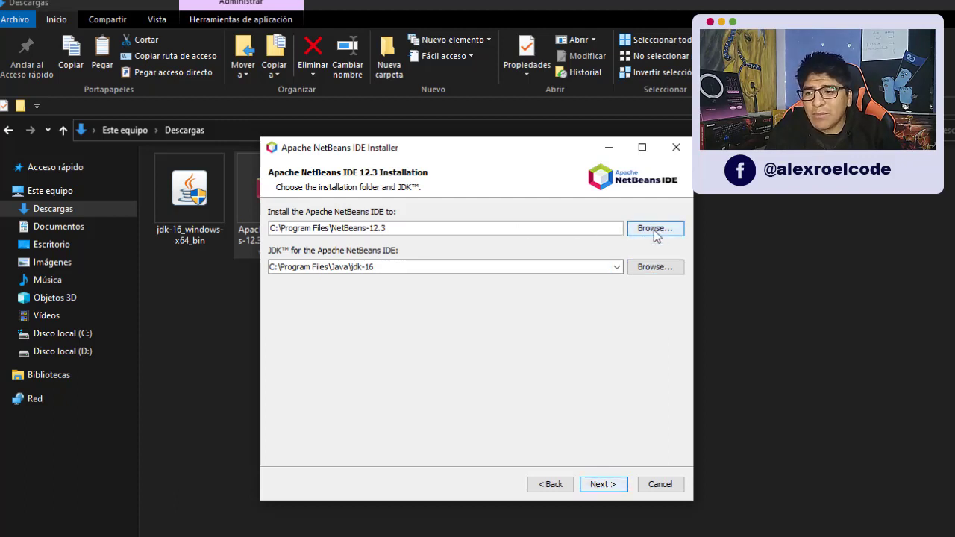
click(608, 485)
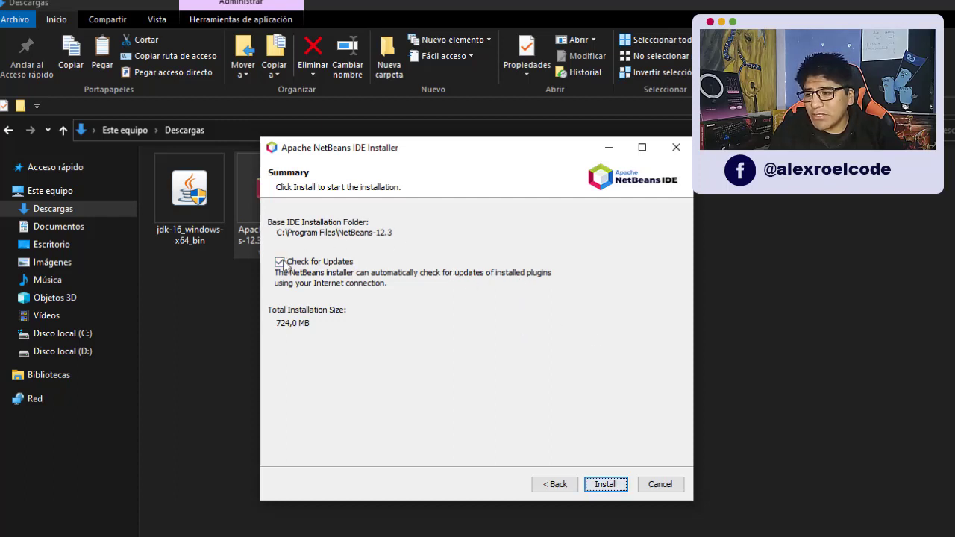
click(598, 486)
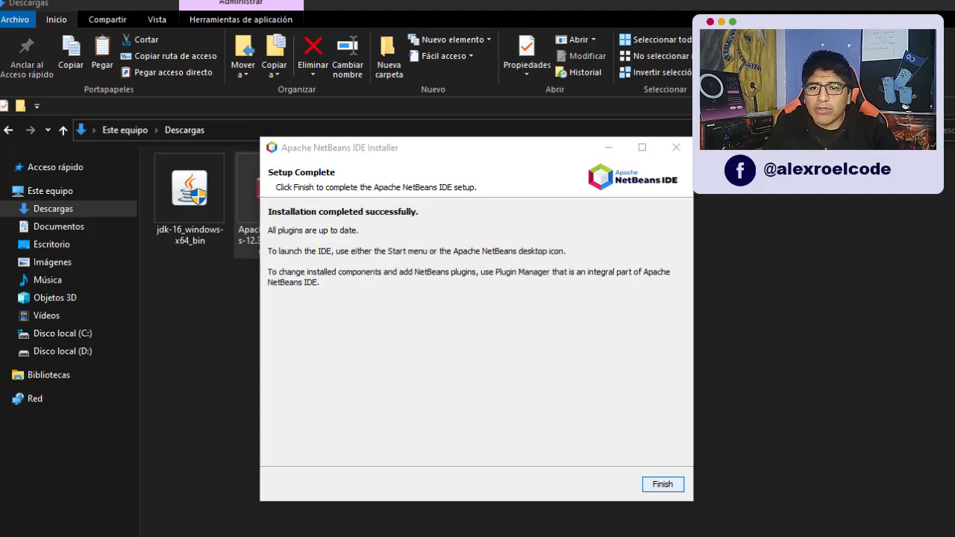
click(666, 485)
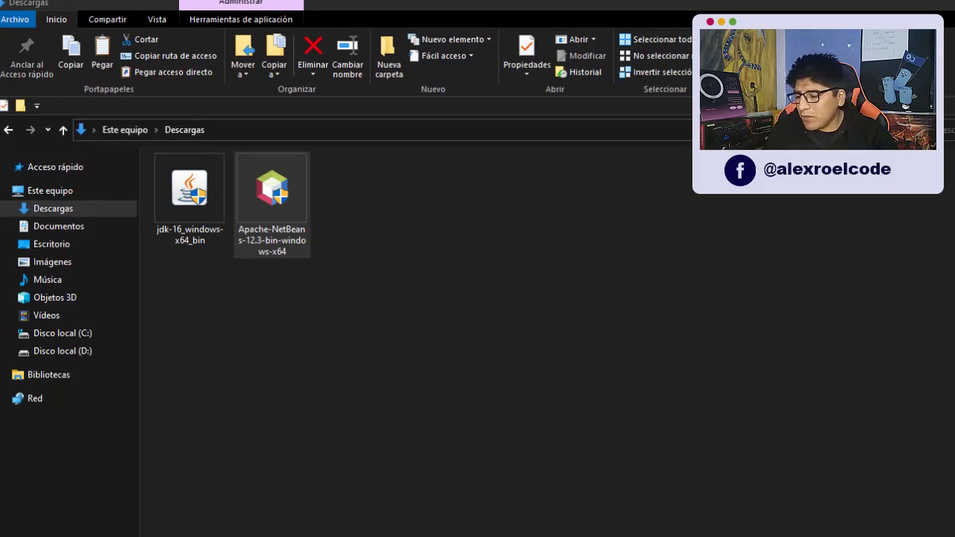
Step: Launch Apache NetBeans IDE 12.3 and maximize its window
key(super)
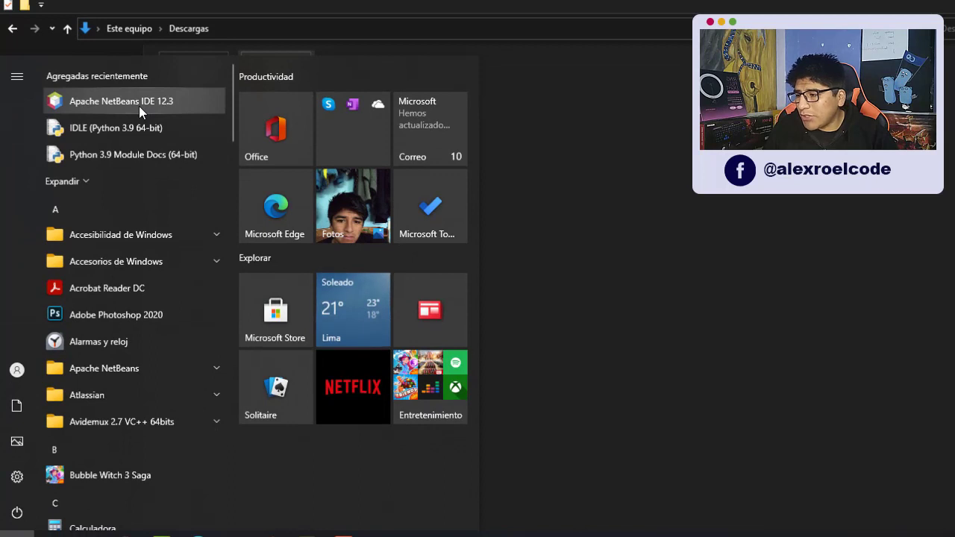
click(139, 106)
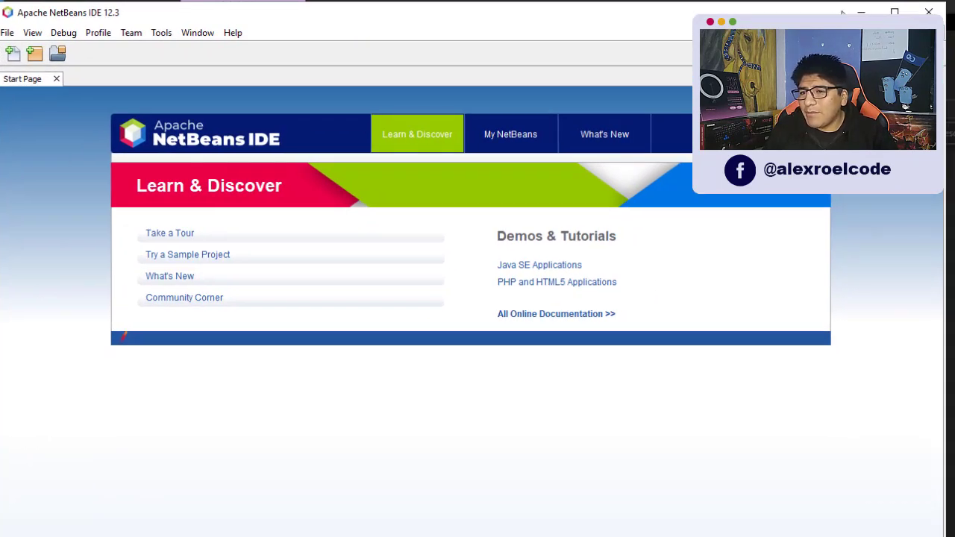
click(895, 12)
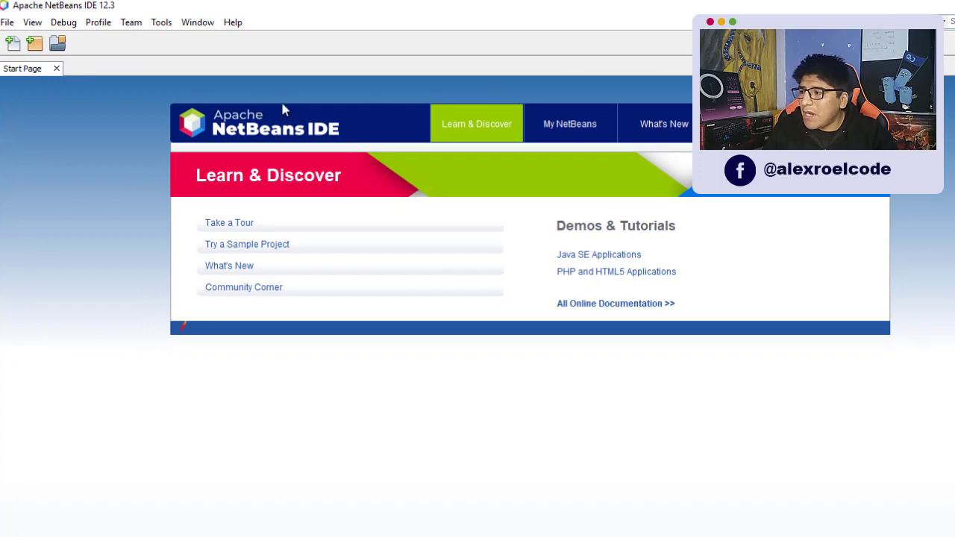
Step: Start a new project of type Java Application in the Java with Ant category and continue to feature activation
click(7, 21)
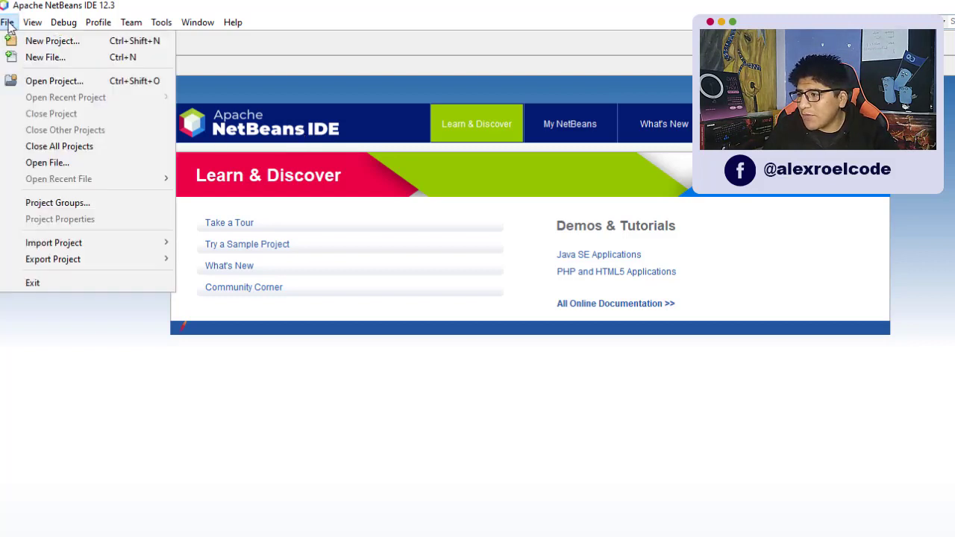
click(46, 41)
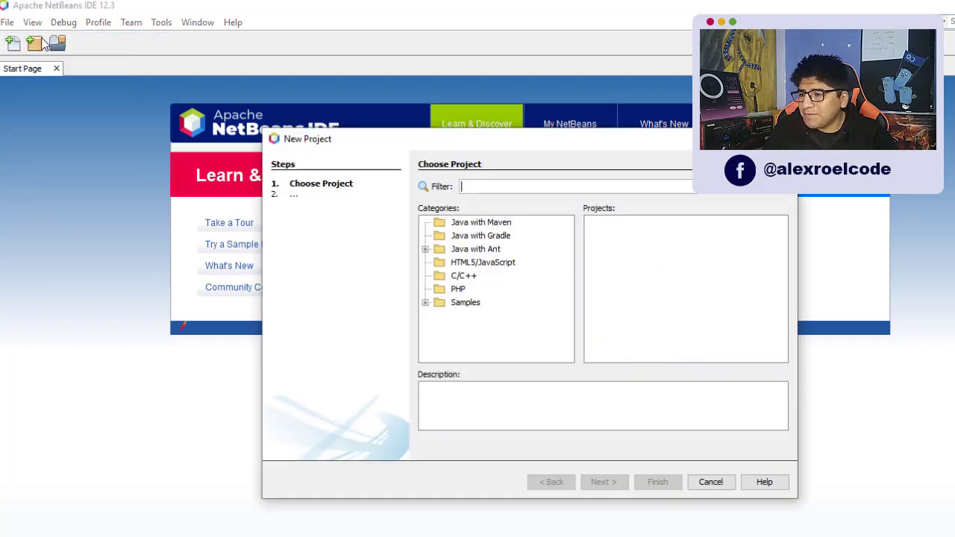
drag(517, 138, 440, 127)
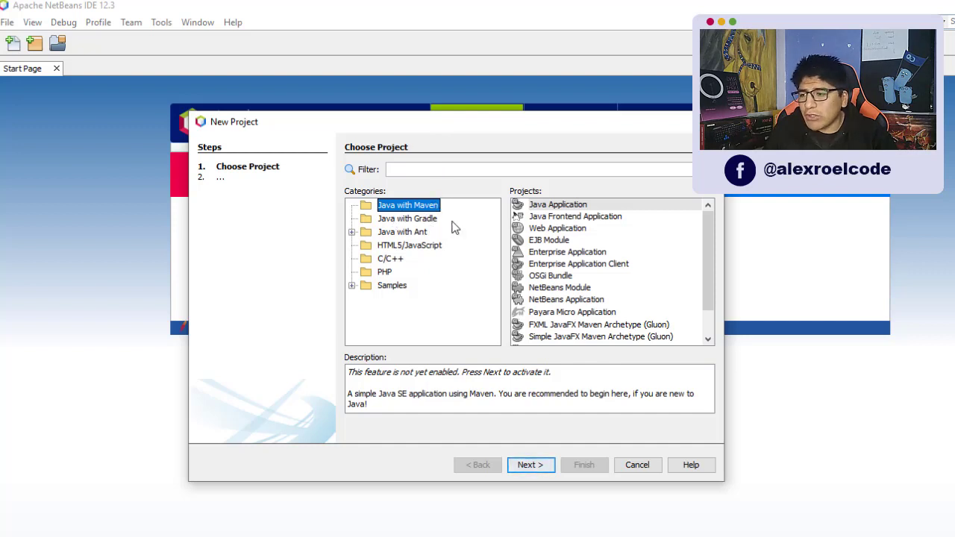
click(399, 235)
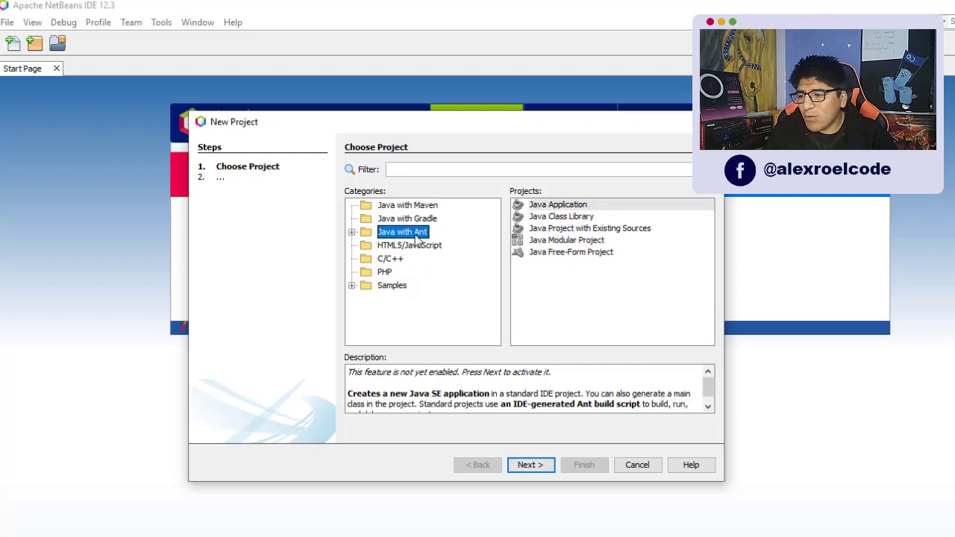
click(552, 208)
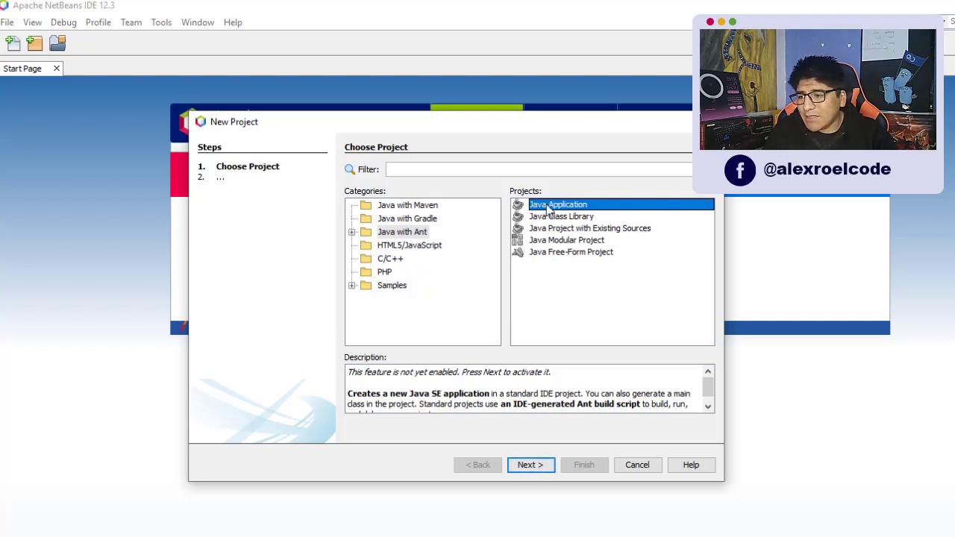
click(539, 464)
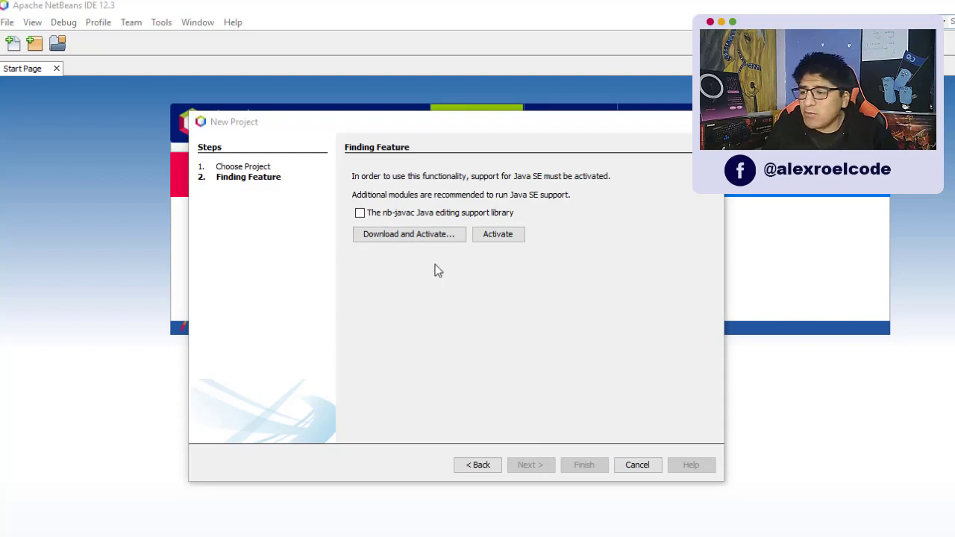
Step: Download and install the nb-javac Java editing support library, accepting its license terms, to activate Java SE support
click(362, 217)
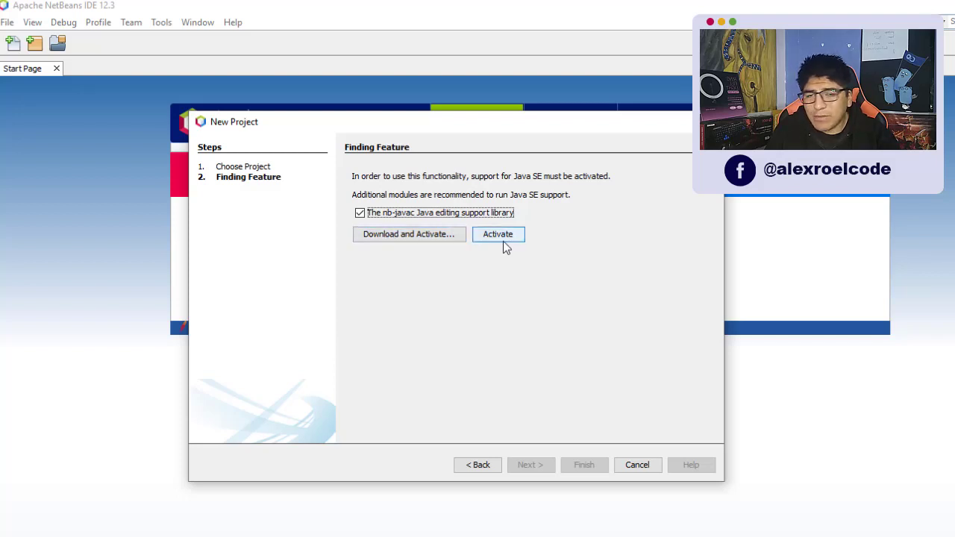
click(445, 237)
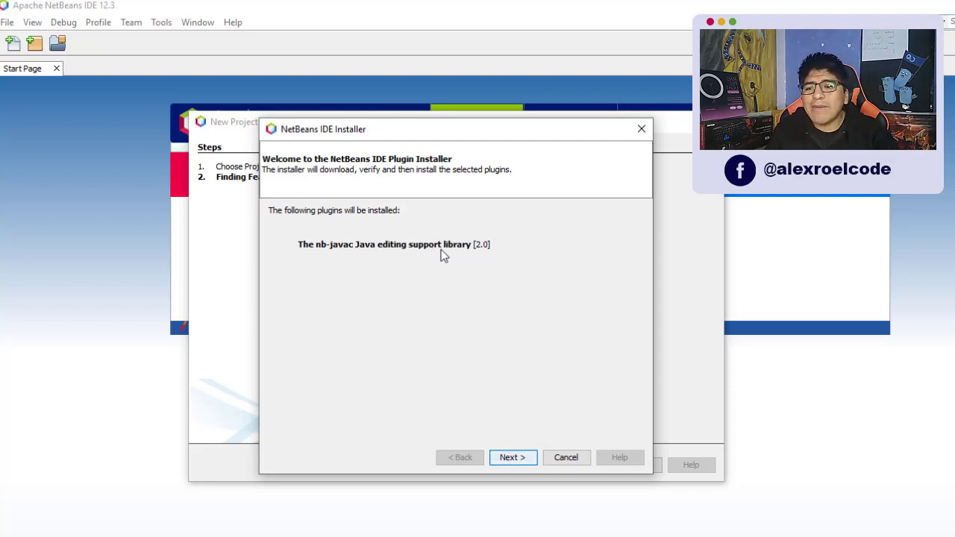
drag(389, 139, 401, 135)
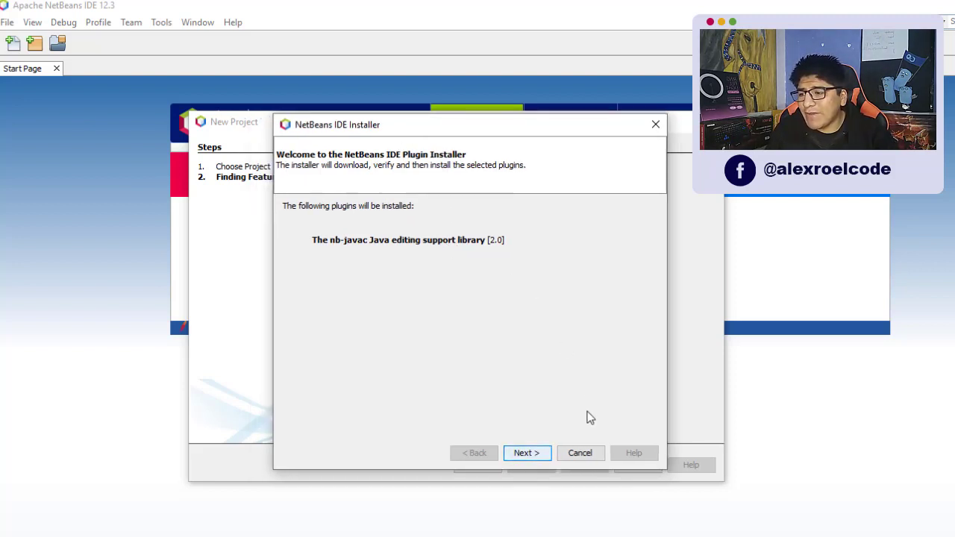
click(528, 452)
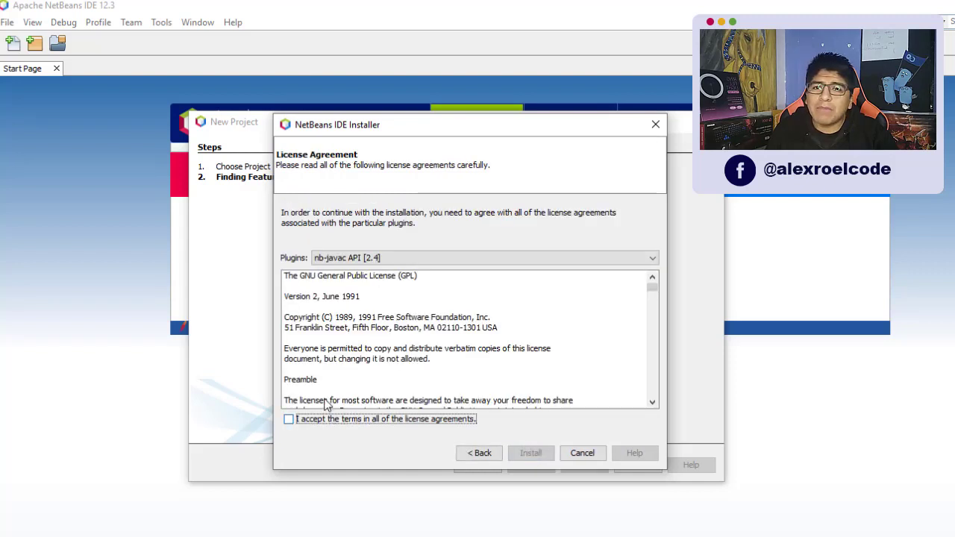
click(288, 420)
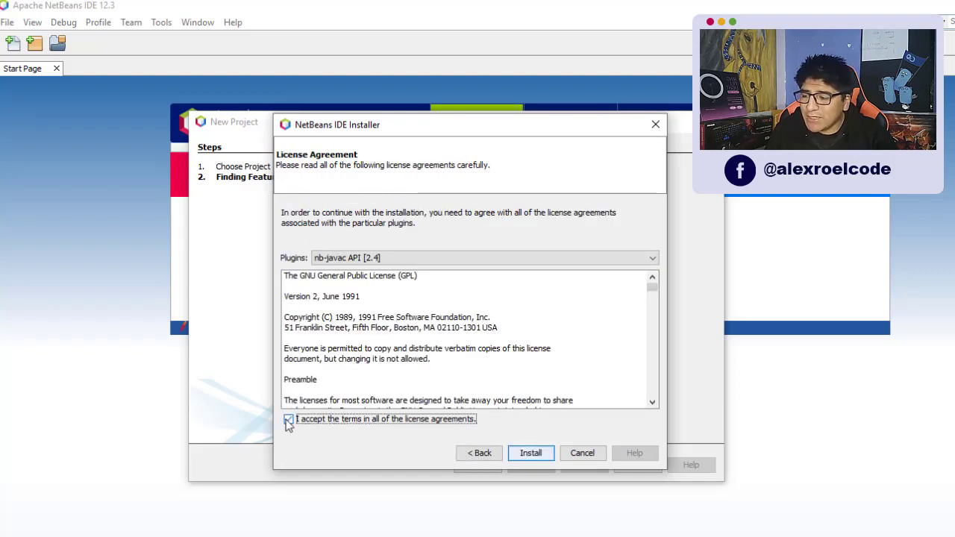
click(530, 456)
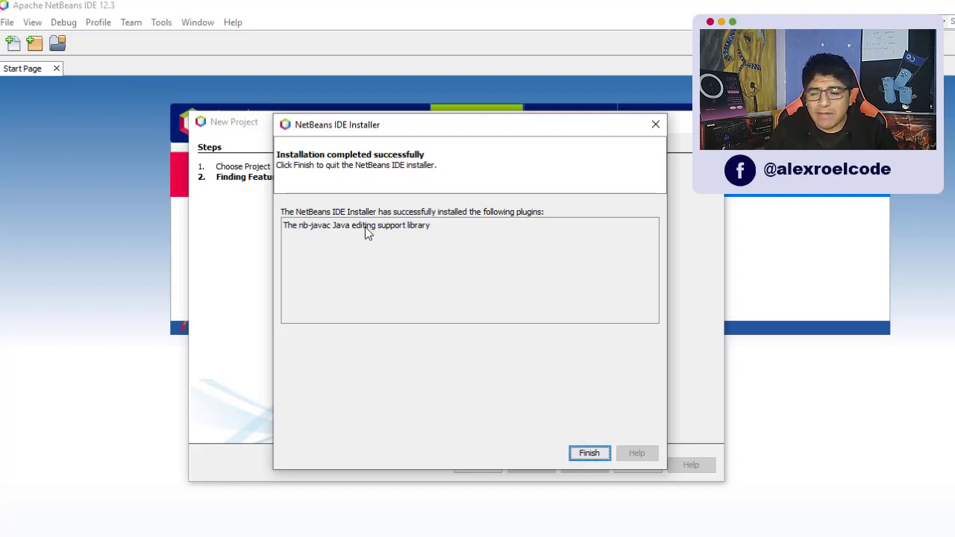
click(589, 454)
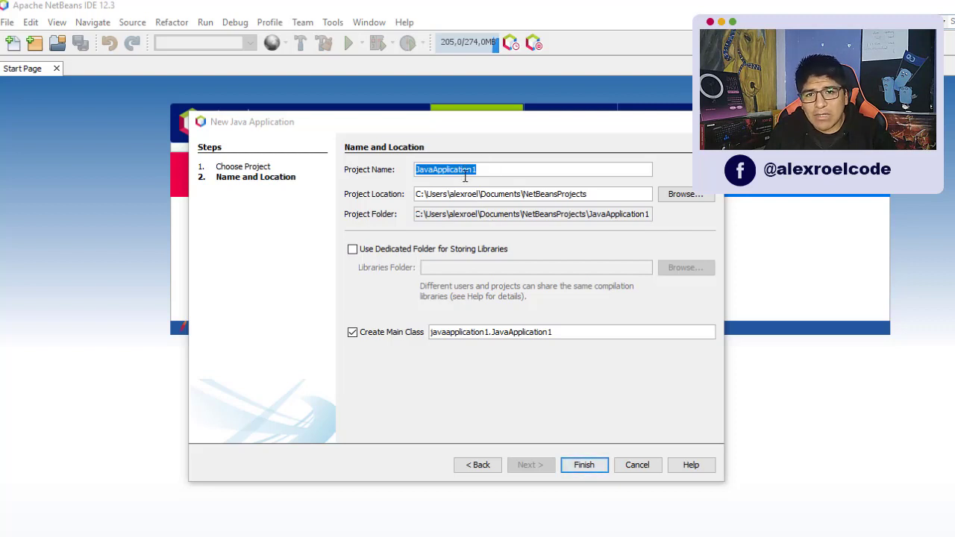
Step: Cancel the open project wizard and start a new project of type Java Application in the Java with Ant category
click(640, 462)
click(8, 21)
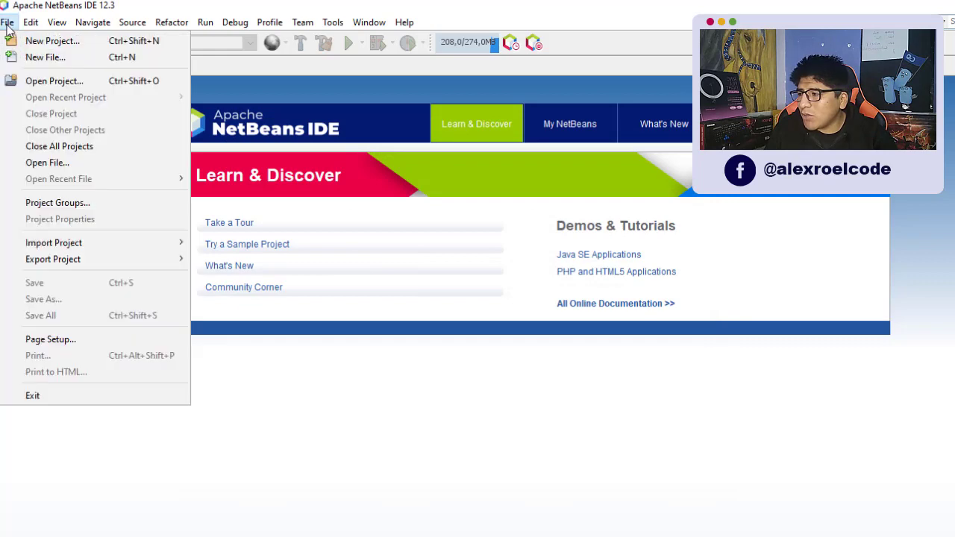
mouse_move(9, 22)
click(34, 39)
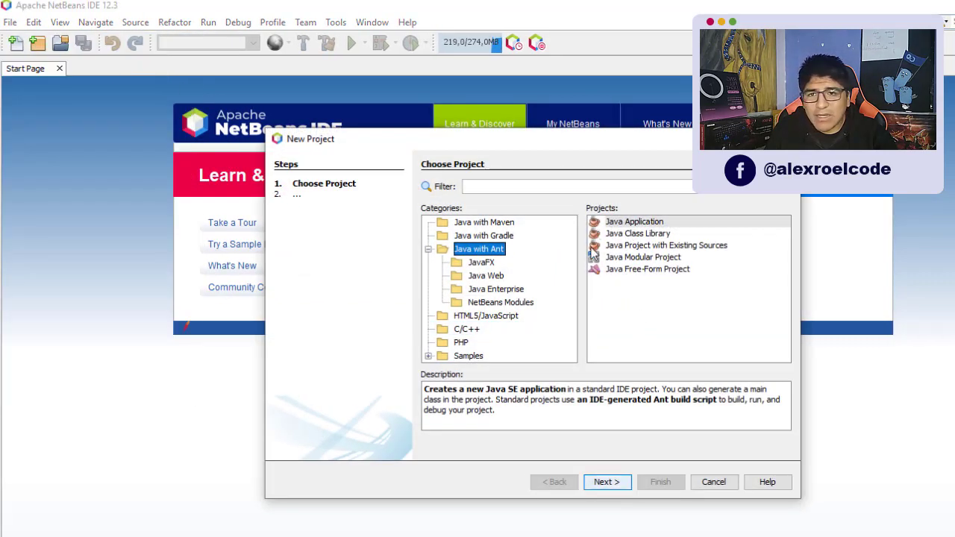
click(618, 225)
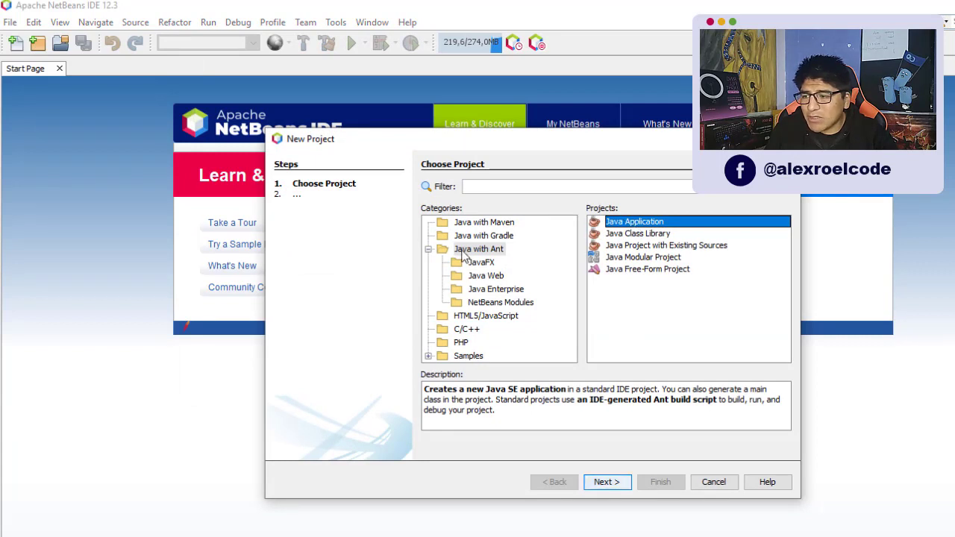
click(613, 483)
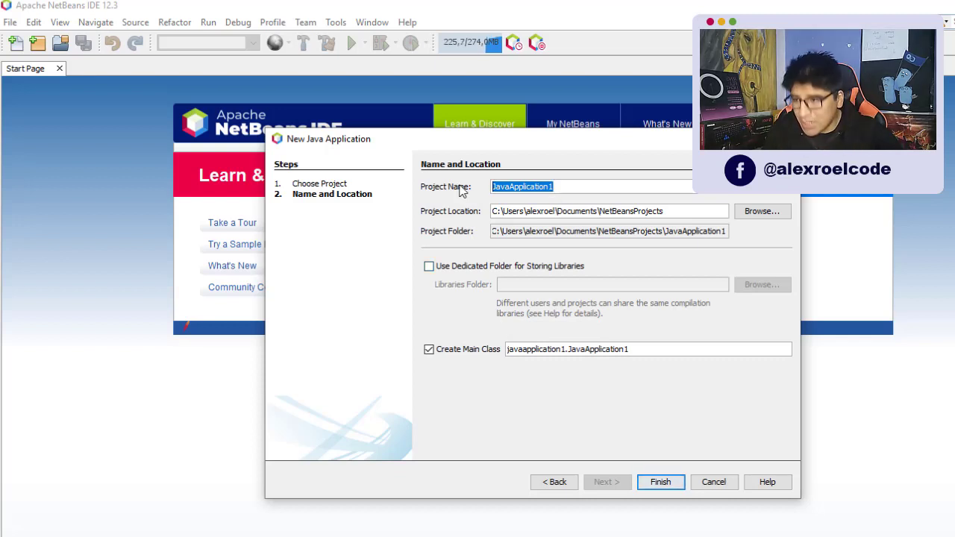
Step: Name the project Tutoriales, keep the default location and main class tutoriales.Tutoriales, and create it
text(Tut)
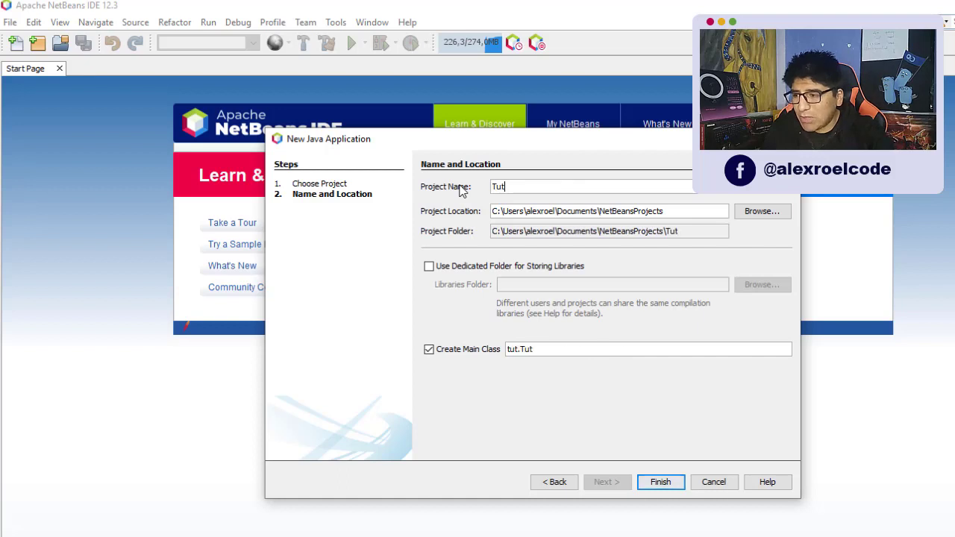
text(oriales)
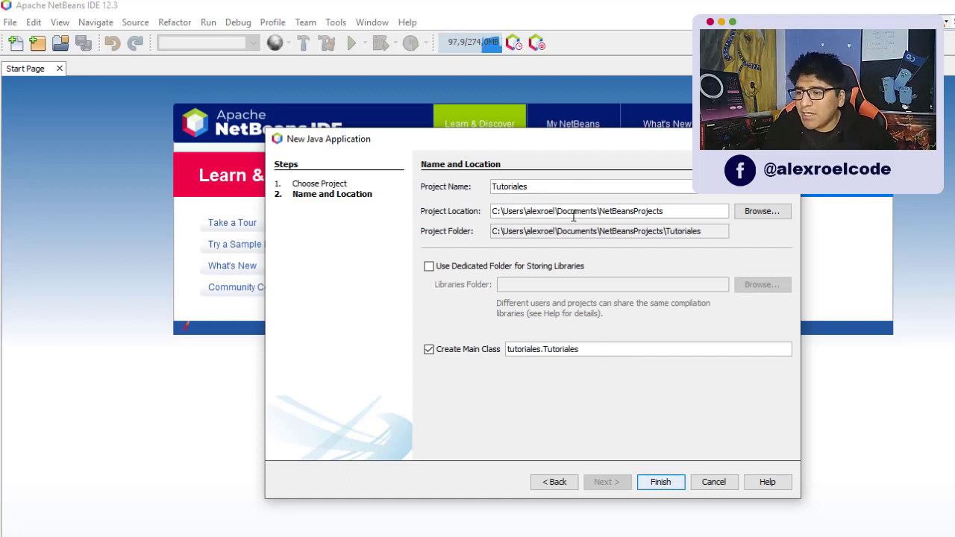
drag(700, 216, 535, 217)
triple_click(493, 215)
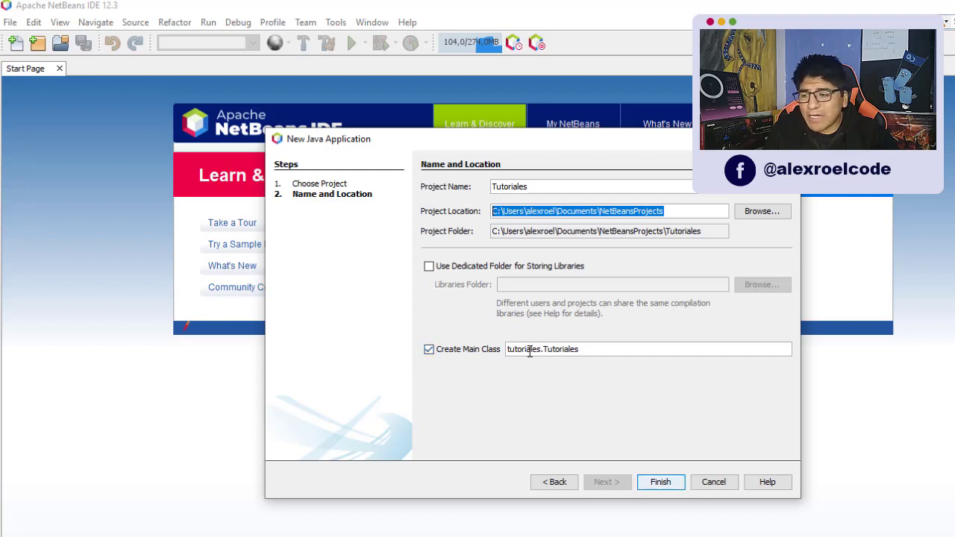
click(660, 482)
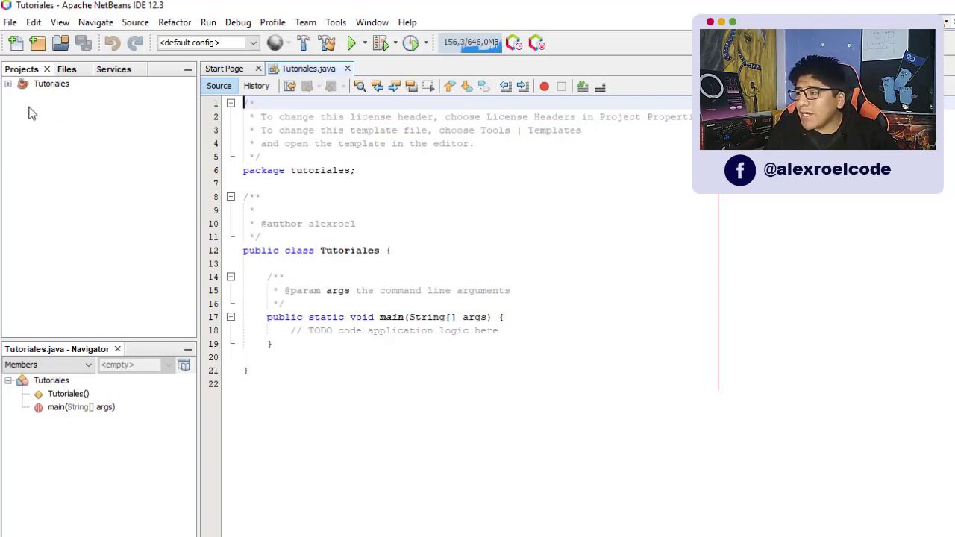
Step: Expand the Tutoriales project down to its tutoriales source package and open Tutoriales.java
click(8, 83)
click(22, 97)
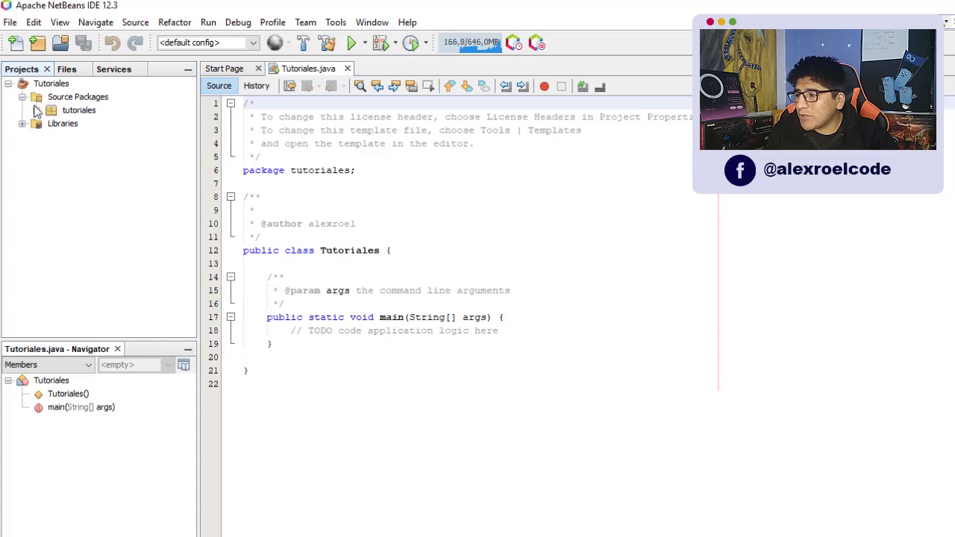
click(37, 111)
double_click(95, 124)
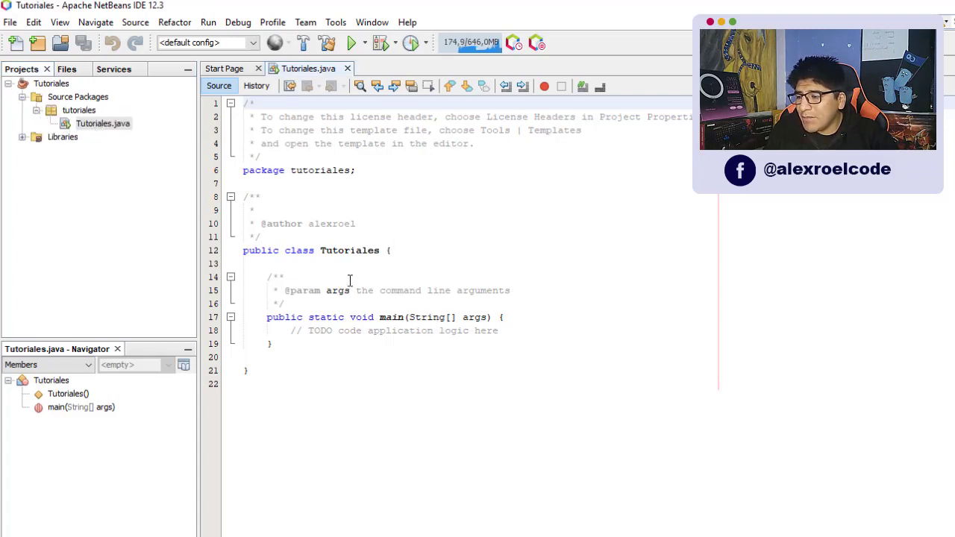
Step: Delete the license header, the author comment and the Javadoc comment above the main method in Tutoriales.java
drag(274, 236, 242, 196)
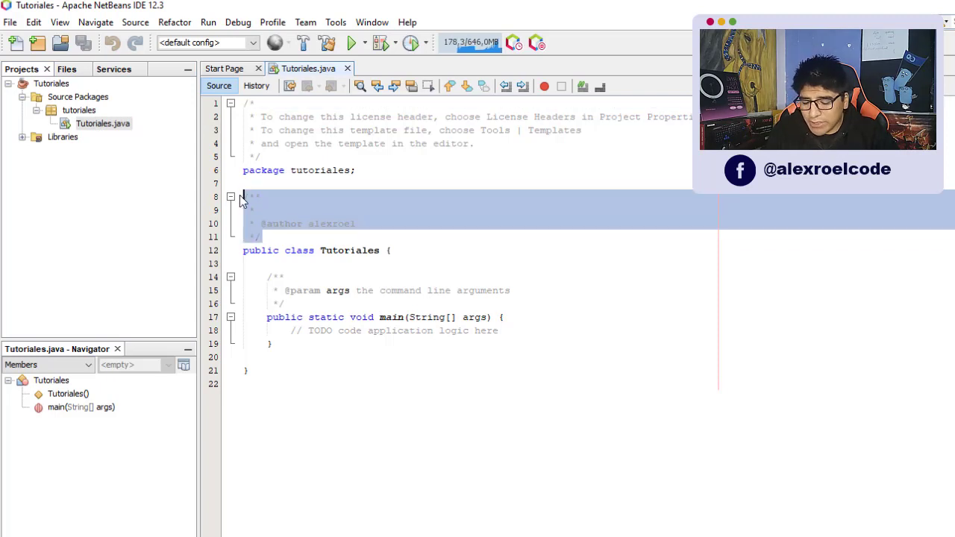
key(Delete)
drag(262, 157, 243, 103)
key(Delete)
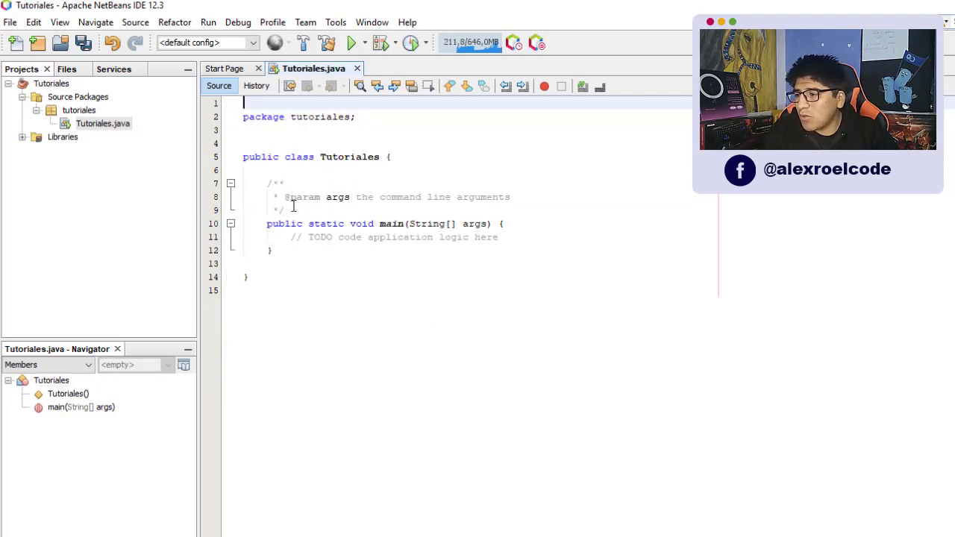
drag(291, 210, 241, 170)
key(Delete)
Step: Add System.out.println("Hola Mundo"); below the TODO comment in the main method using code completion, and save the file
click(500, 197)
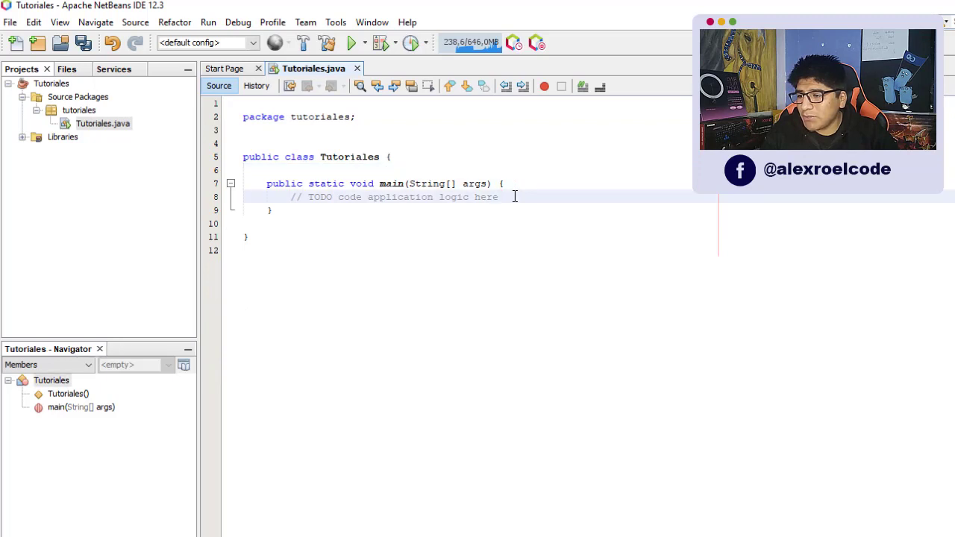
key(Return)
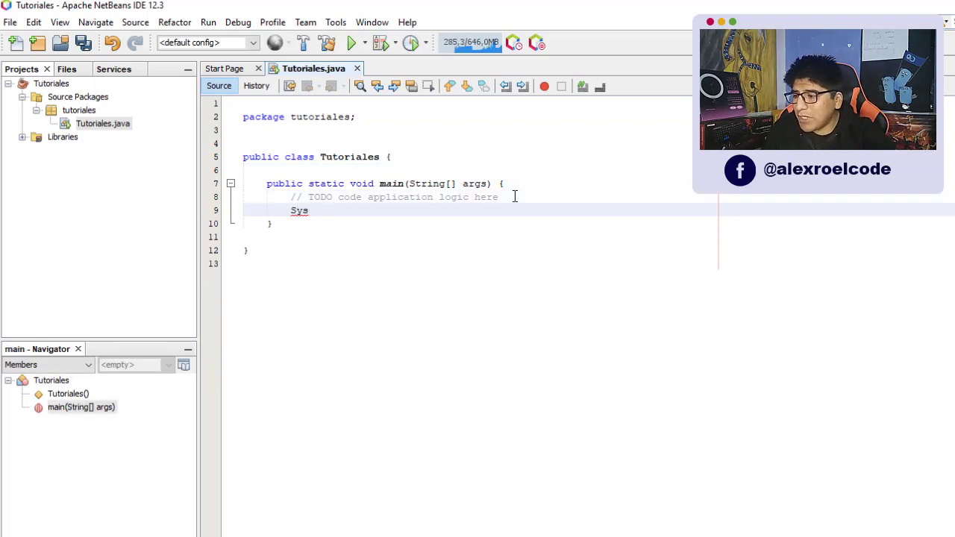
key(ctrl+space)
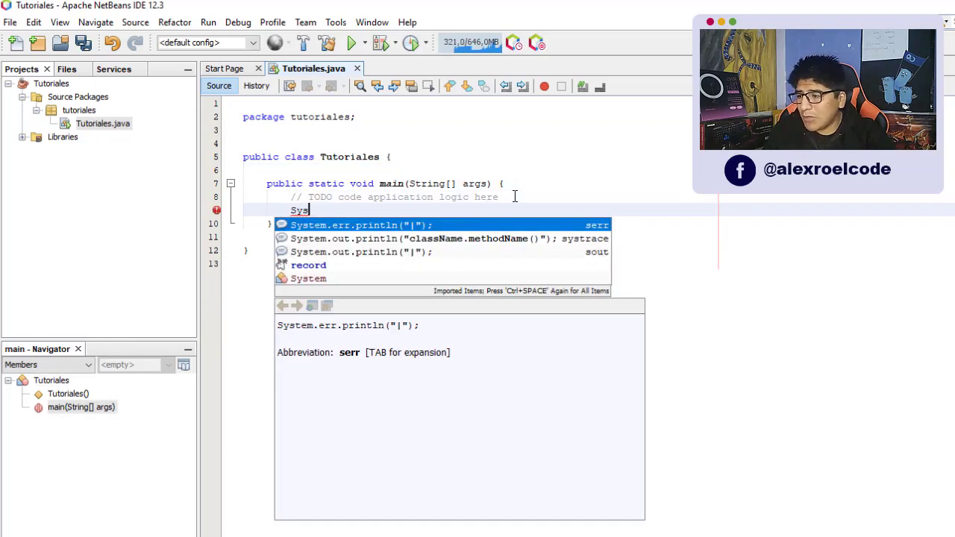
key(Down)
key(Down)
key(Return)
text(Hola )
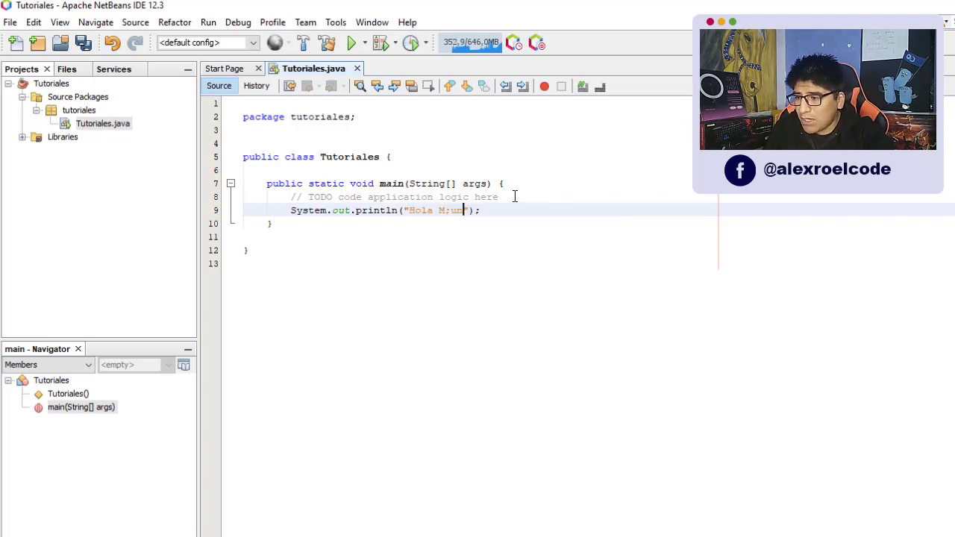
text(Mundo)
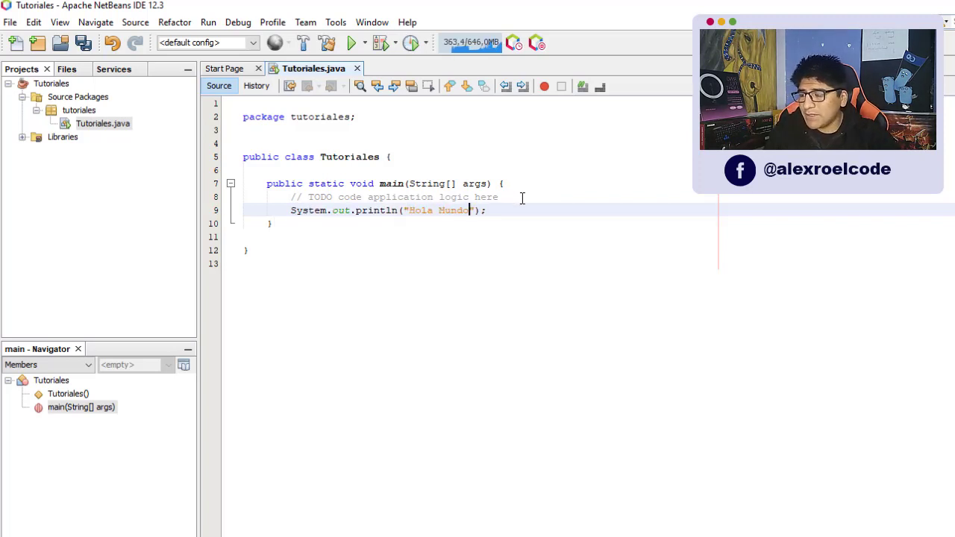
key(ctrl+s)
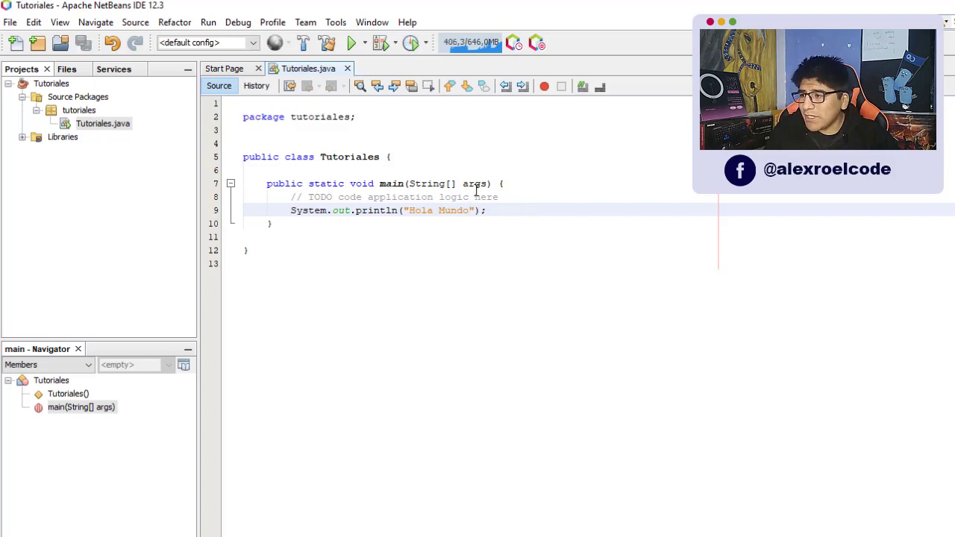
Step: Run the Tutoriales.java file from the editor
right_click(512, 162)
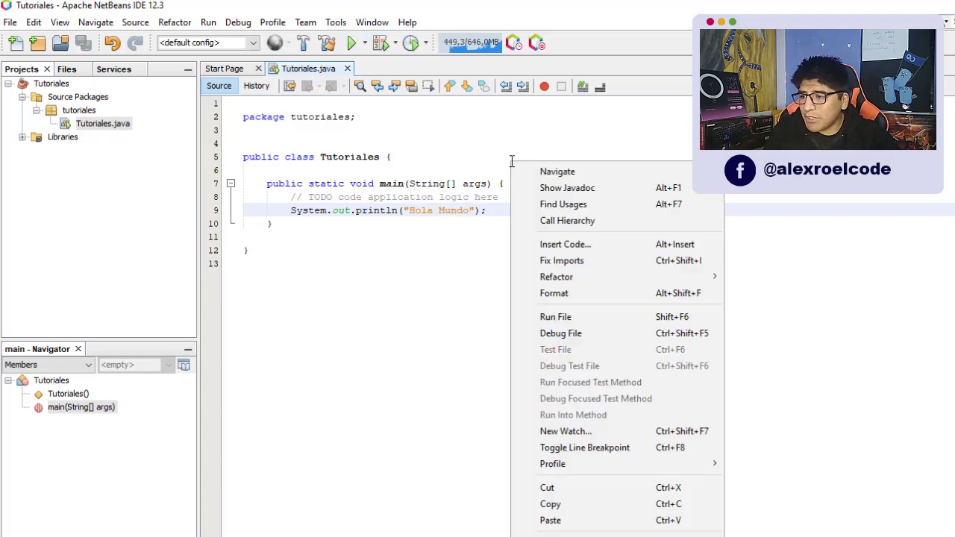
right_click(417, 128)
right_click(279, 139)
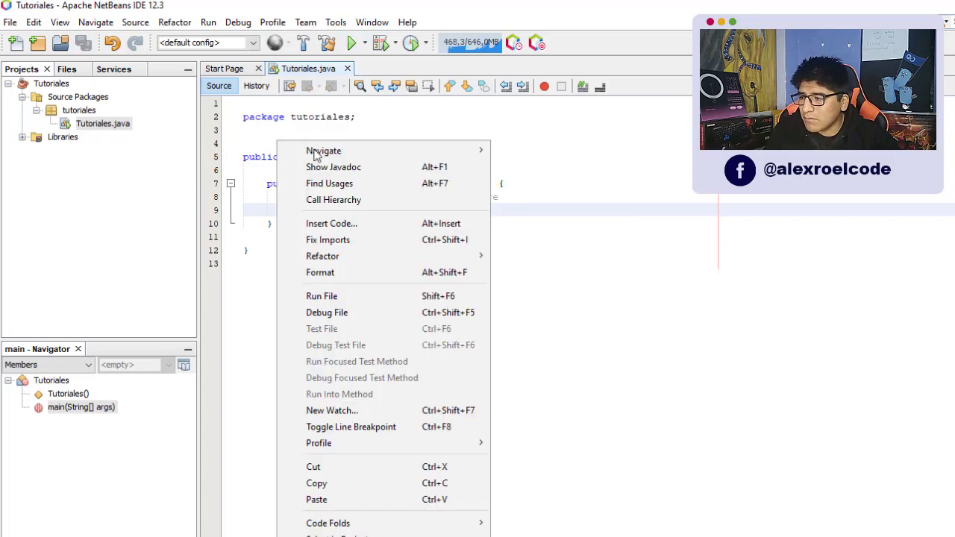
click(337, 298)
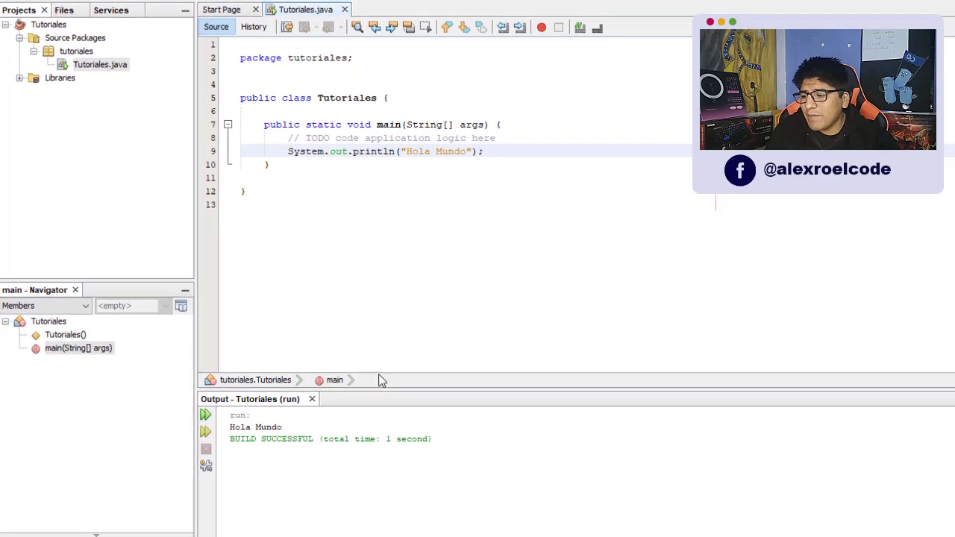
Step: Enlarge the output pane and examine the text printed by the program
drag(387, 383, 387, 237)
drag(281, 275, 229, 274)
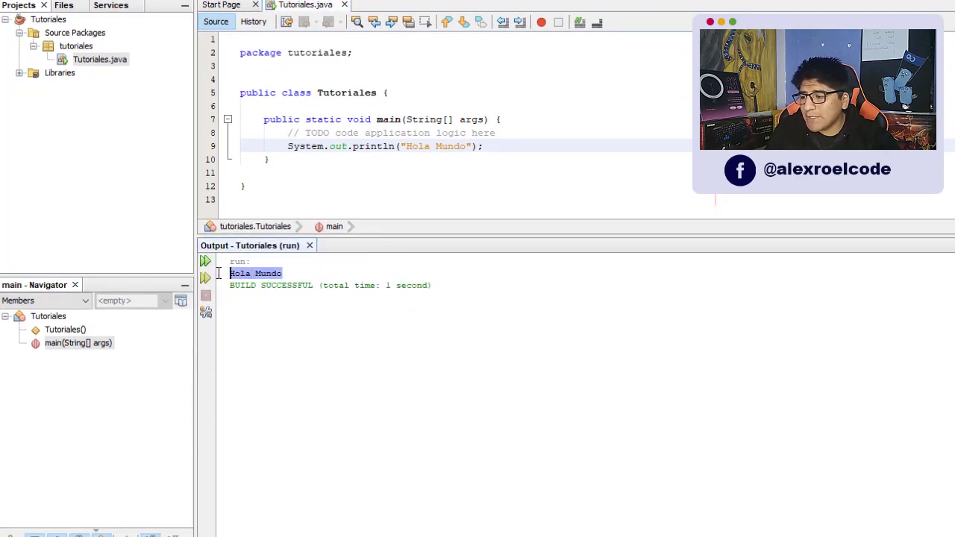
click(365, 290)
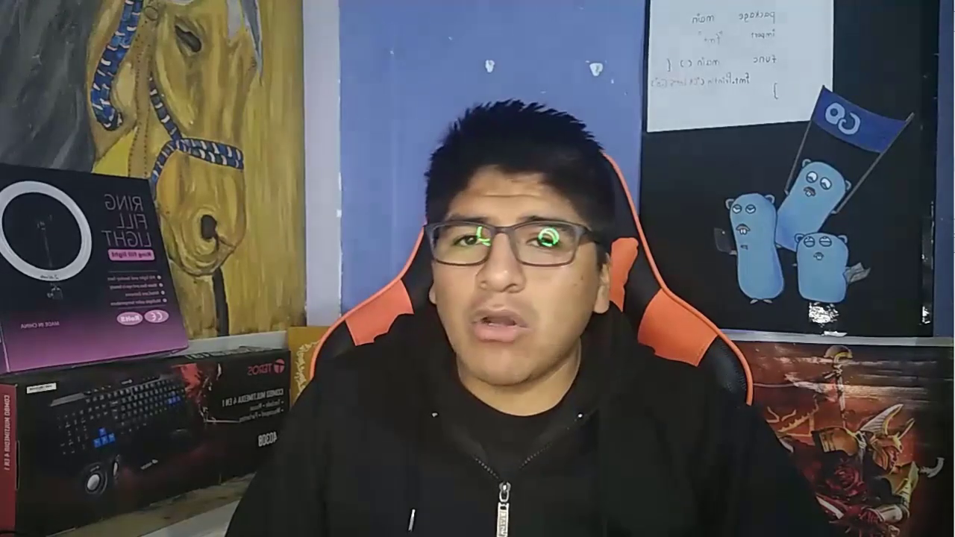